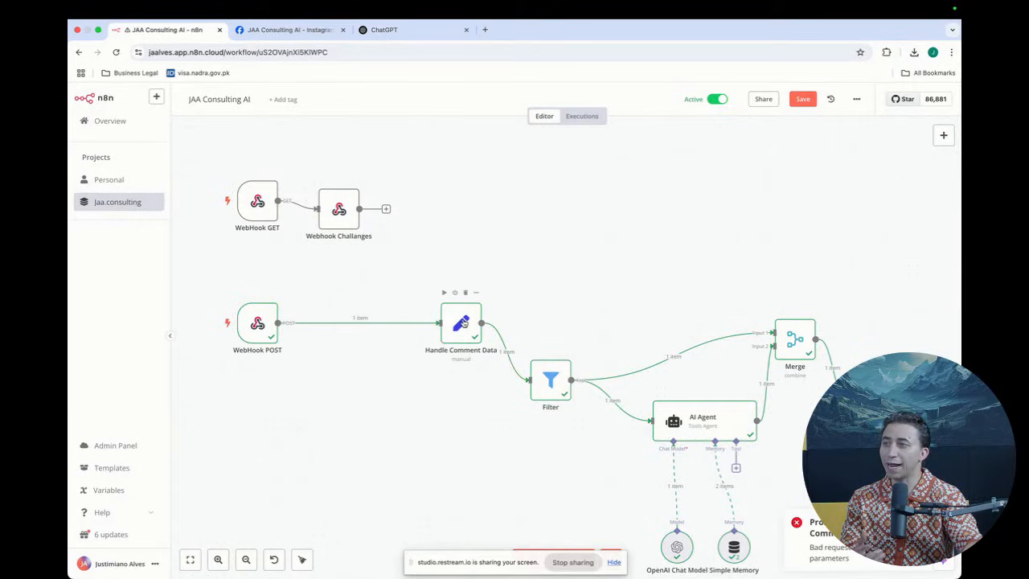
Reposition the Handle Comment Data, Filter, AI Agent, Merge and Reply IG Comments nodes closer to the WebHook POST node on the canvas.
drag(462, 325, 405, 333)
drag(550, 378, 517, 378)
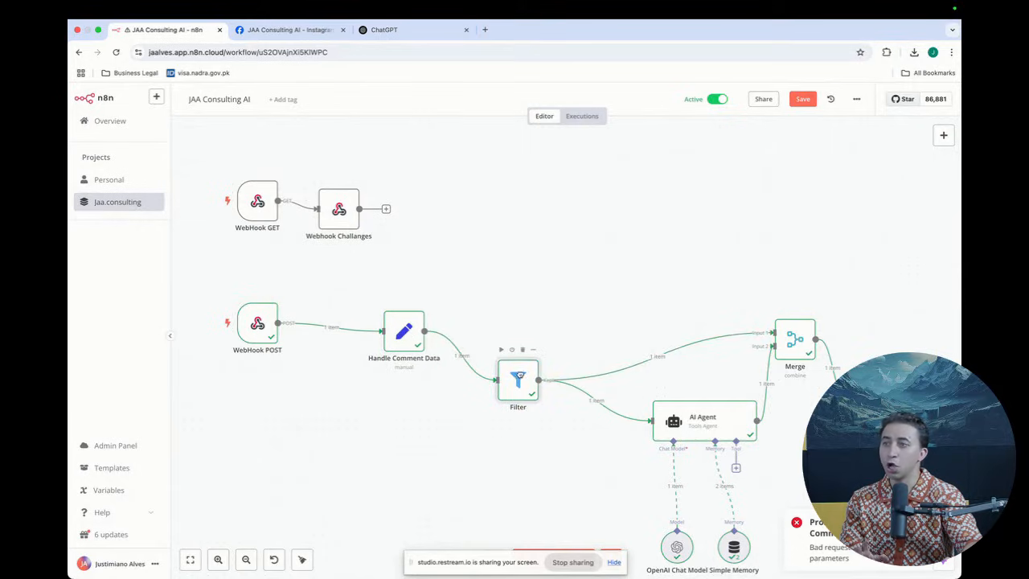
drag(717, 418, 677, 418)
drag(800, 357, 764, 367)
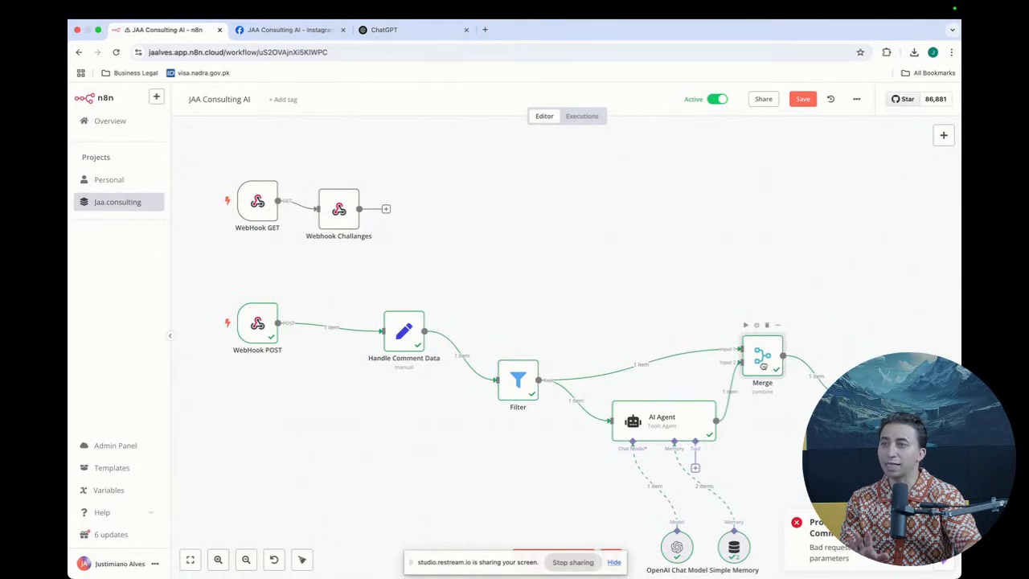
drag(869, 397, 843, 370)
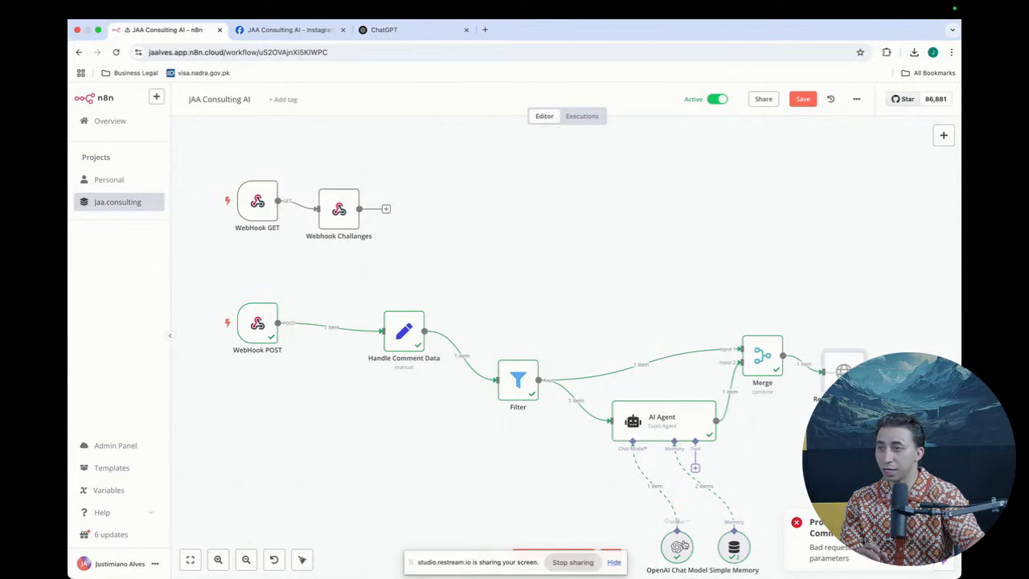
Move the OpenAI Chat Model and Simple Memory sub-nodes up so they sit side by side directly beneath the AI Agent.
drag(677, 547, 661, 514)
drag(744, 554, 624, 511)
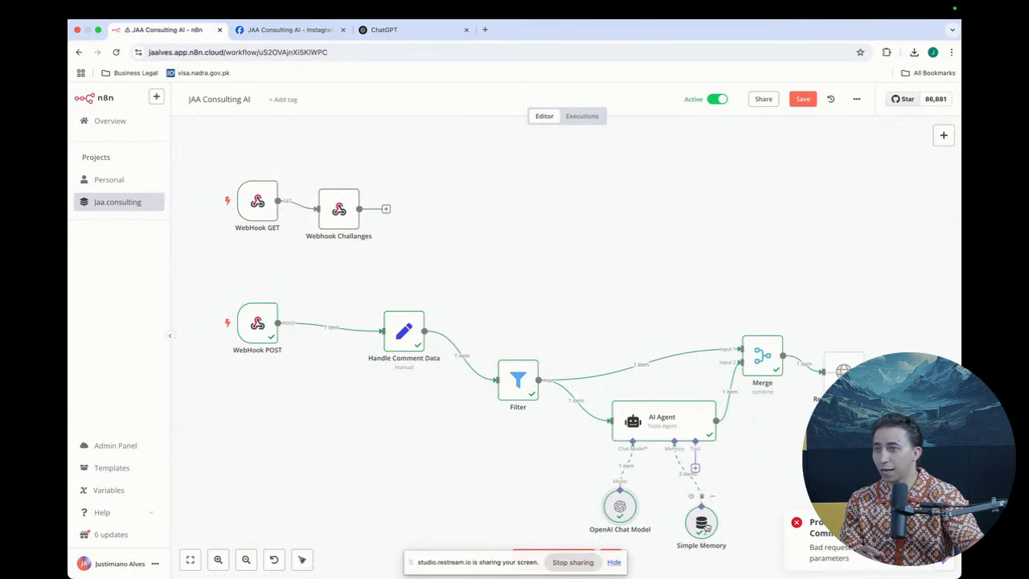
drag(701, 526, 678, 526)
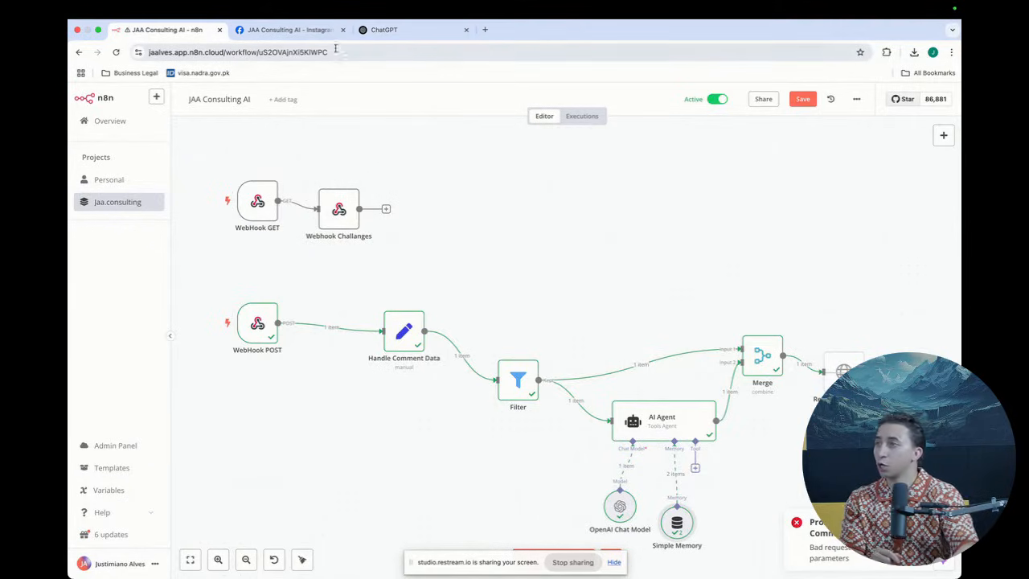
Switch to the Meta App Dashboard and review the Instagram app details, the access token section, and the webhook configuration with its subscribed fields.
click(288, 31)
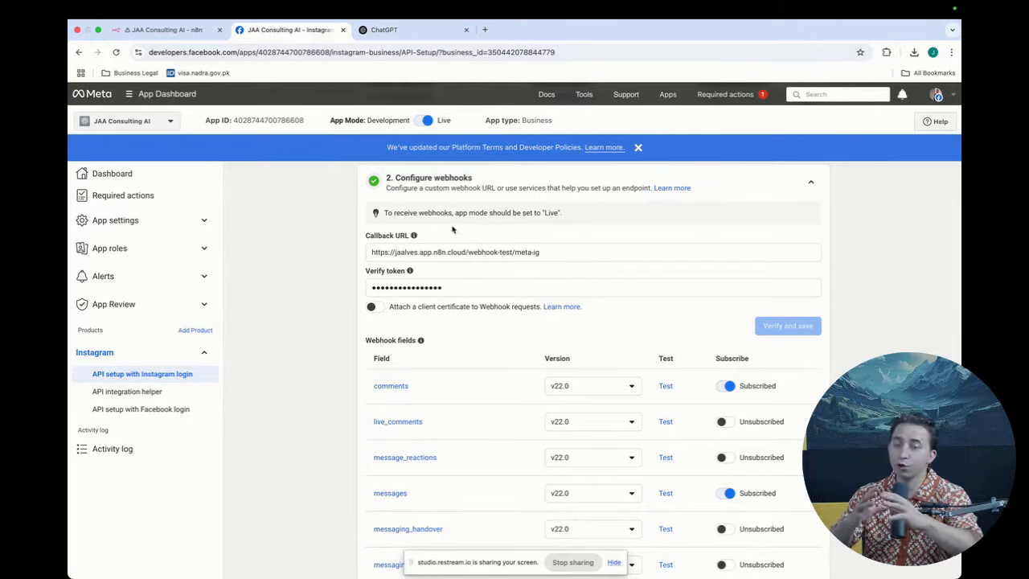
scroll(452, 229, up, 5)
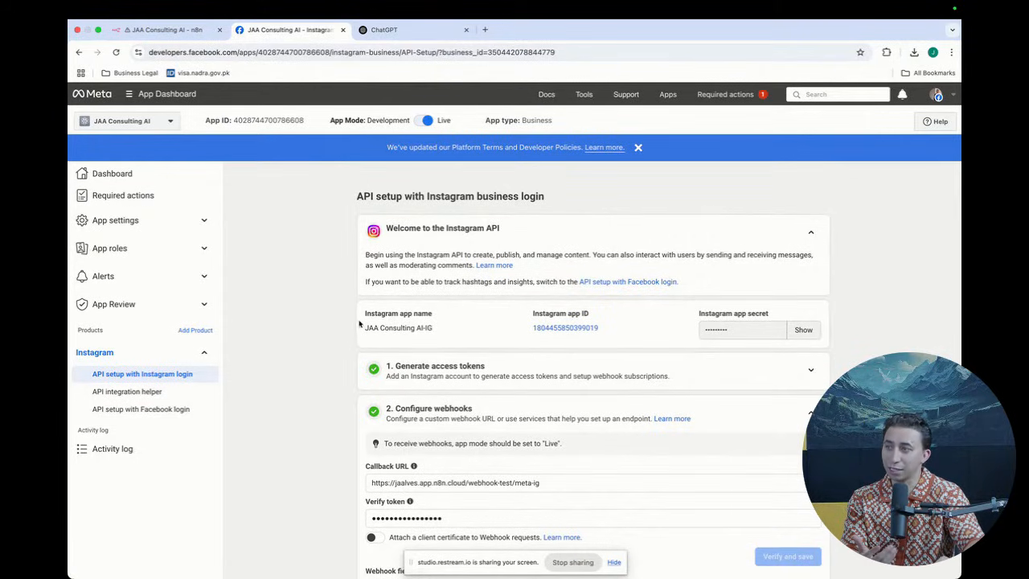
drag(364, 312, 681, 346)
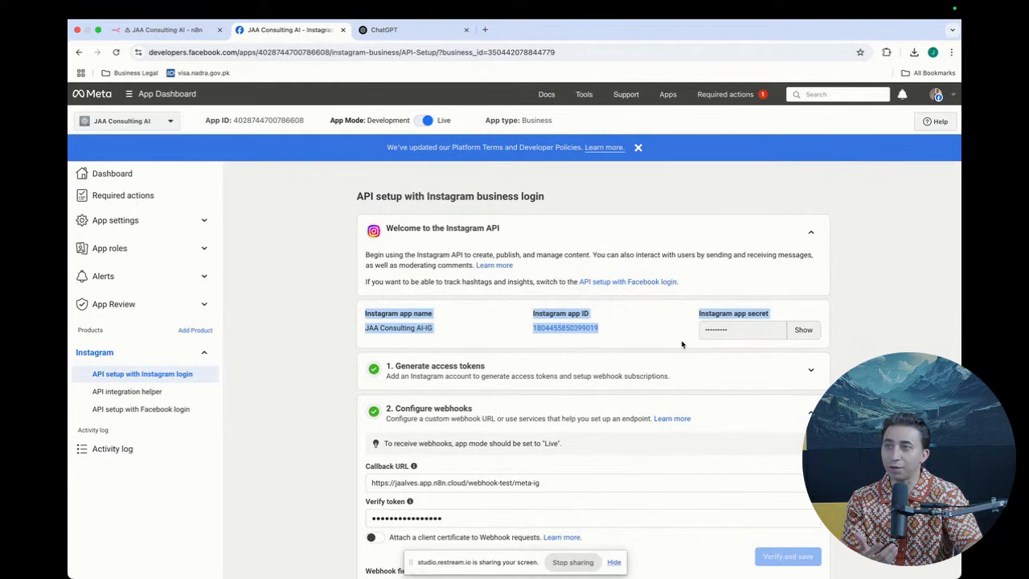
click(812, 372)
scroll(818, 376, down, 3)
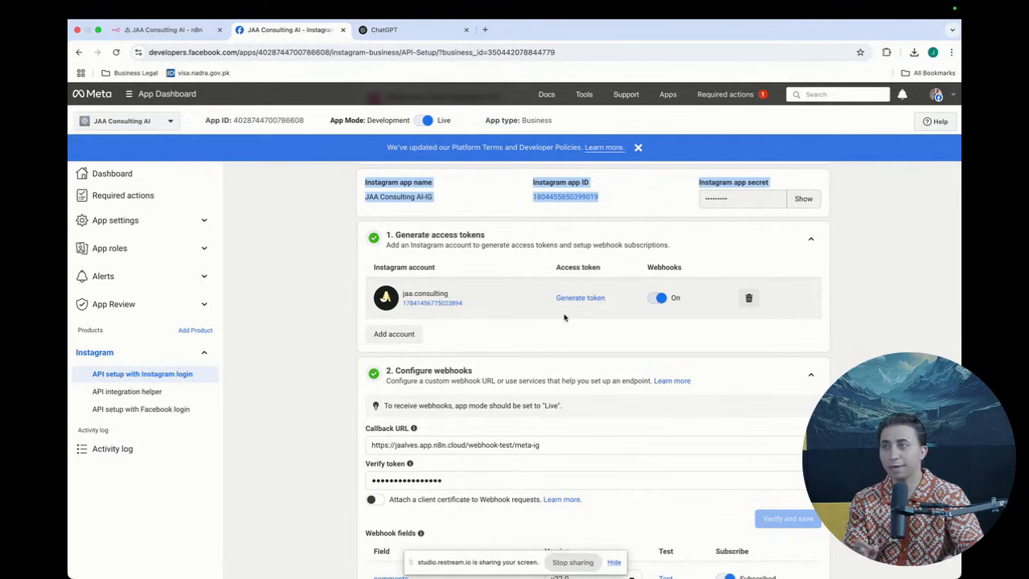
scroll(521, 316, down, 2)
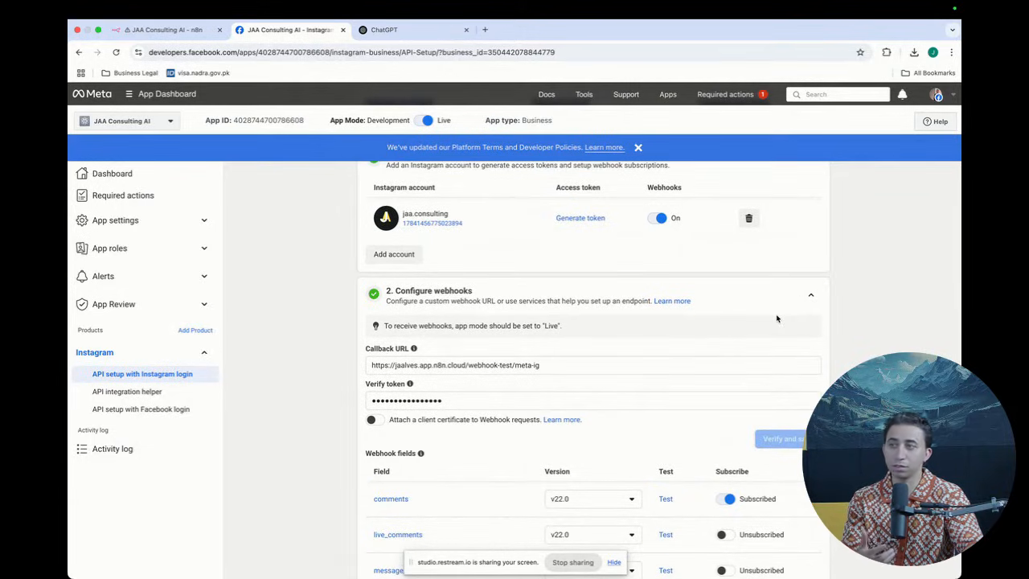
scroll(777, 319, down, 3)
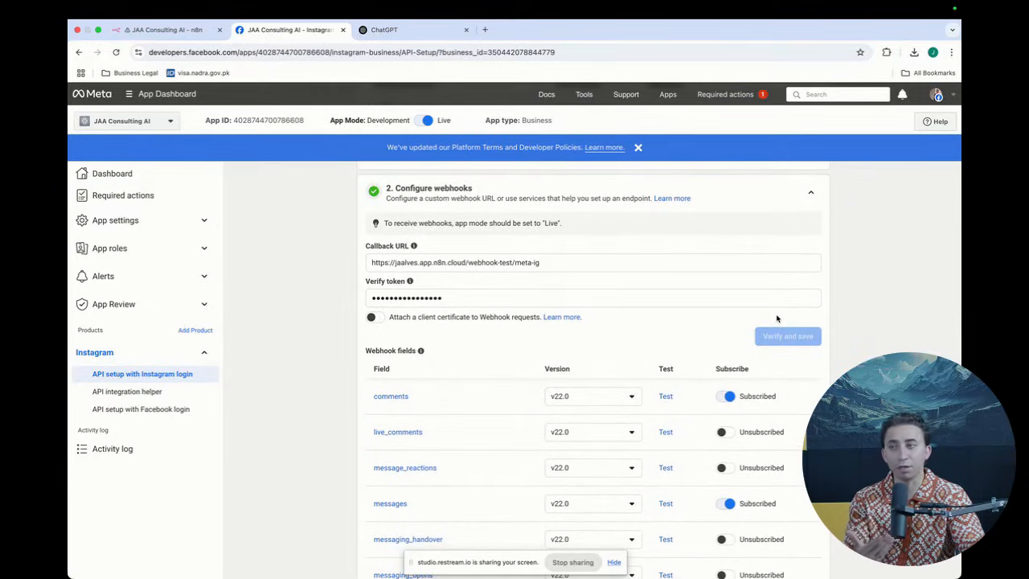
scroll(591, 337, down, 2)
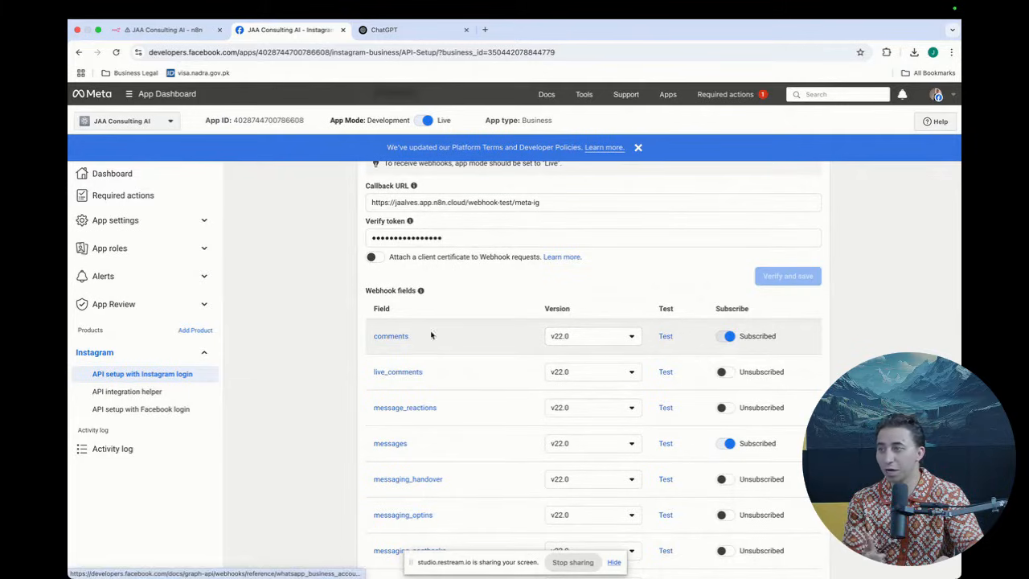
scroll(522, 345, down, 3)
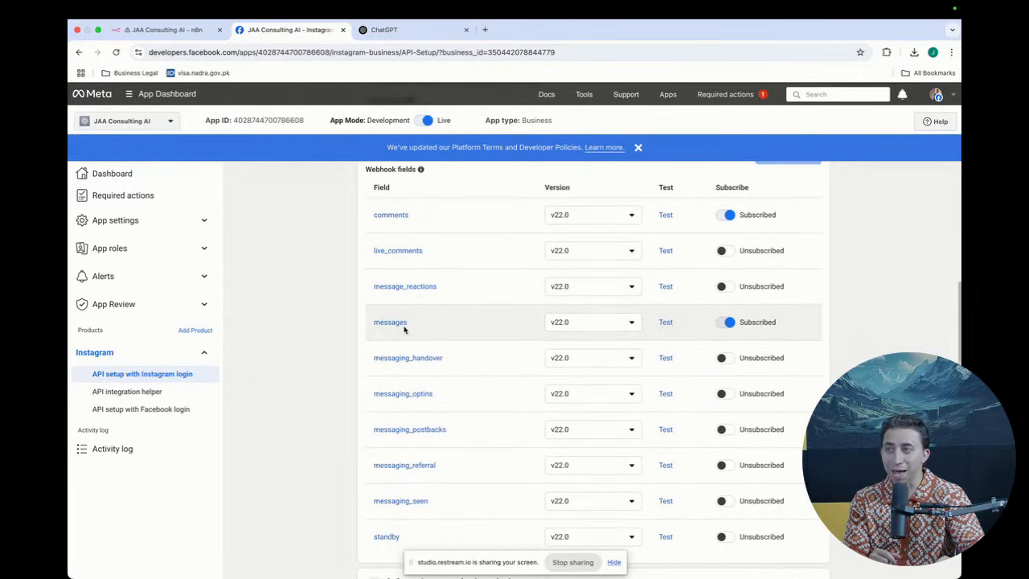
scroll(535, 328, up, 2)
scroll(536, 328, up, 1)
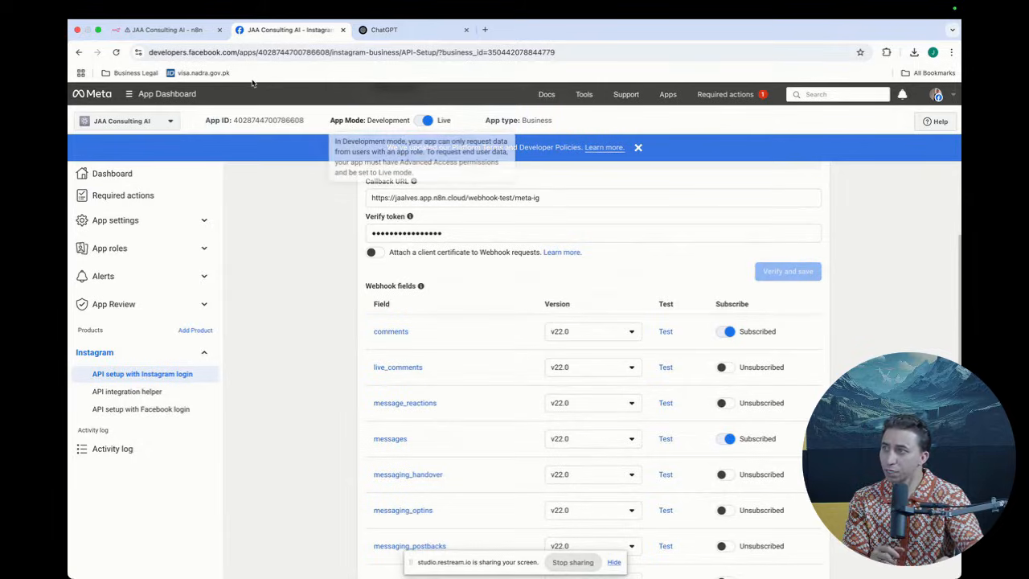
Return to the n8n workflow and start a test run that listens for a webhook event.
click(143, 31)
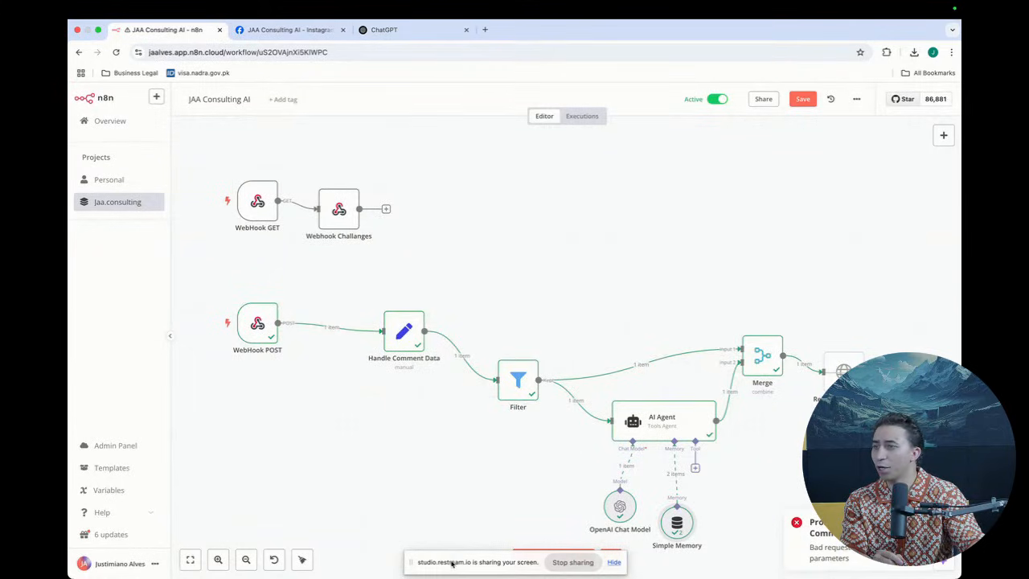
drag(452, 563, 0, 547)
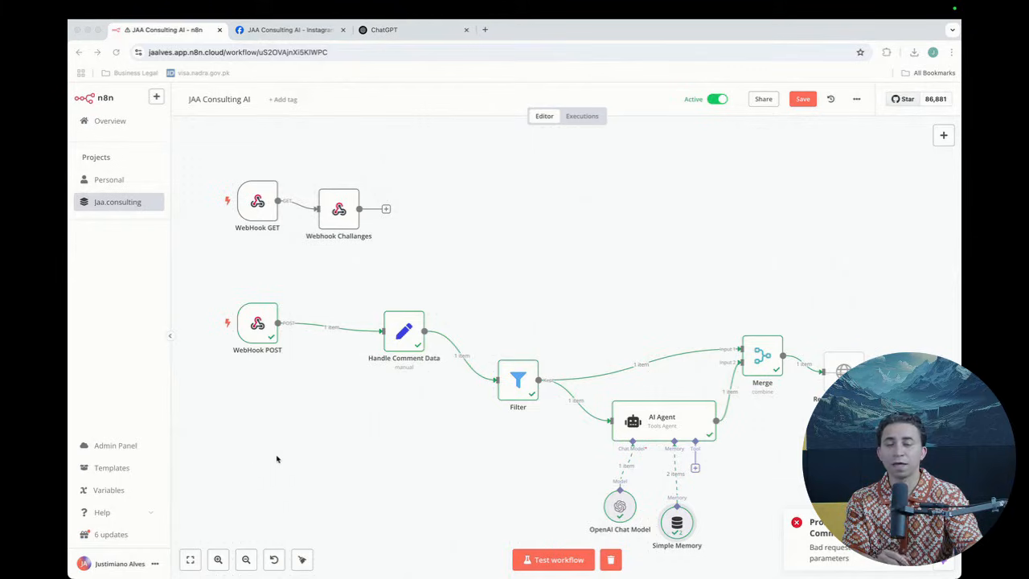
click(555, 563)
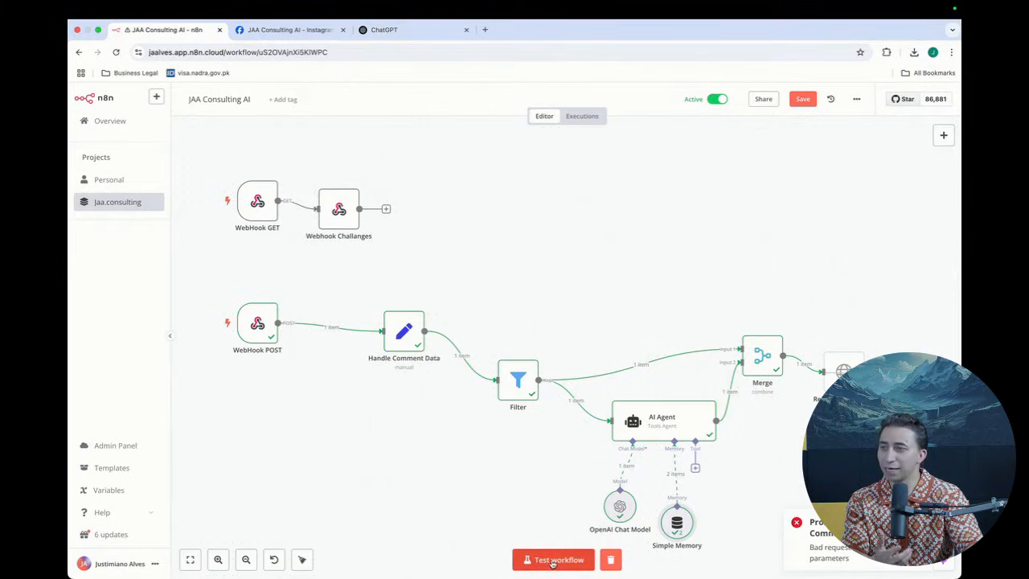
click(555, 560)
In the Meta App Dashboard, send the v22.0 sample data for the comments webhook field to the server.
click(266, 31)
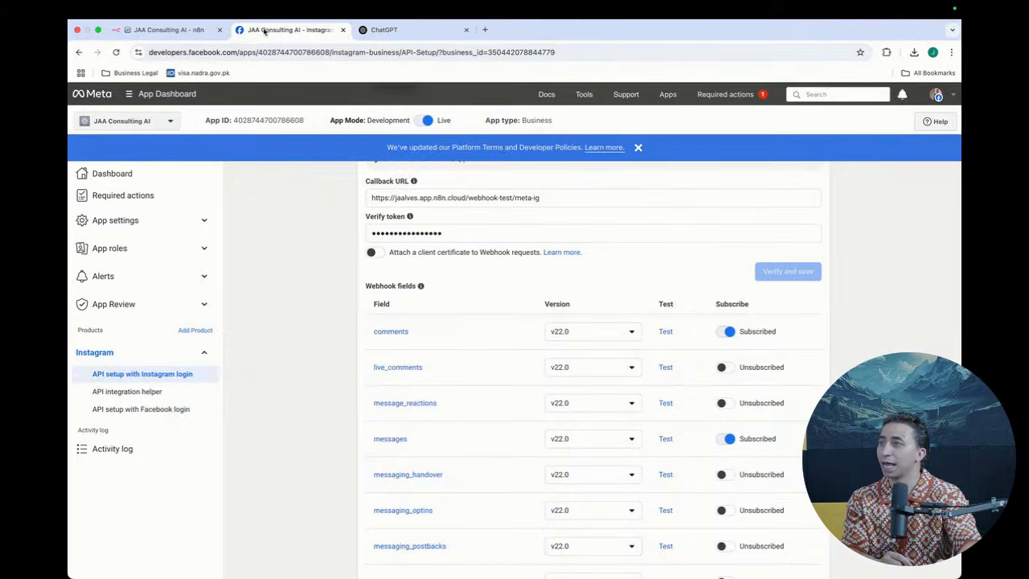
click(666, 332)
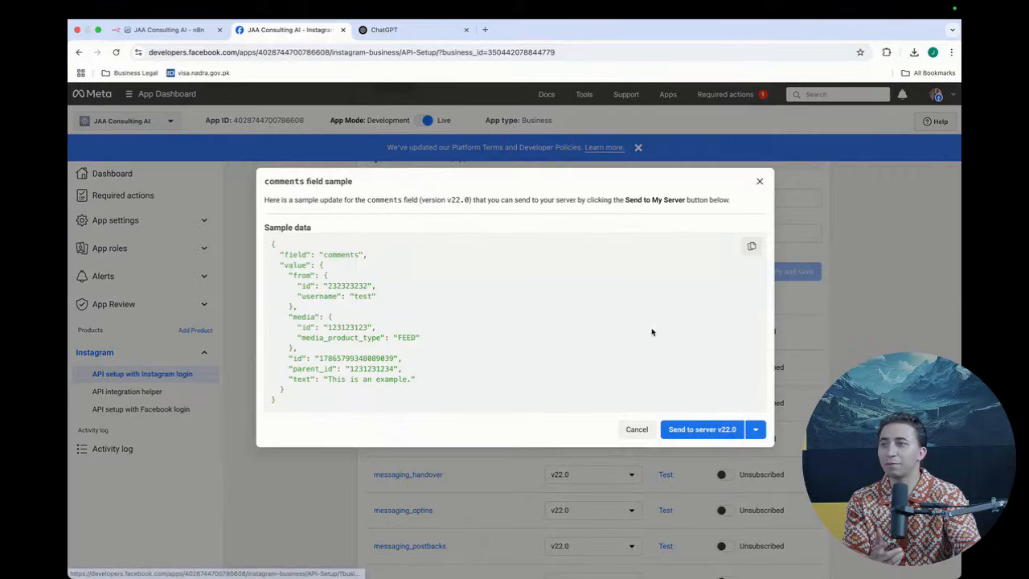
click(704, 428)
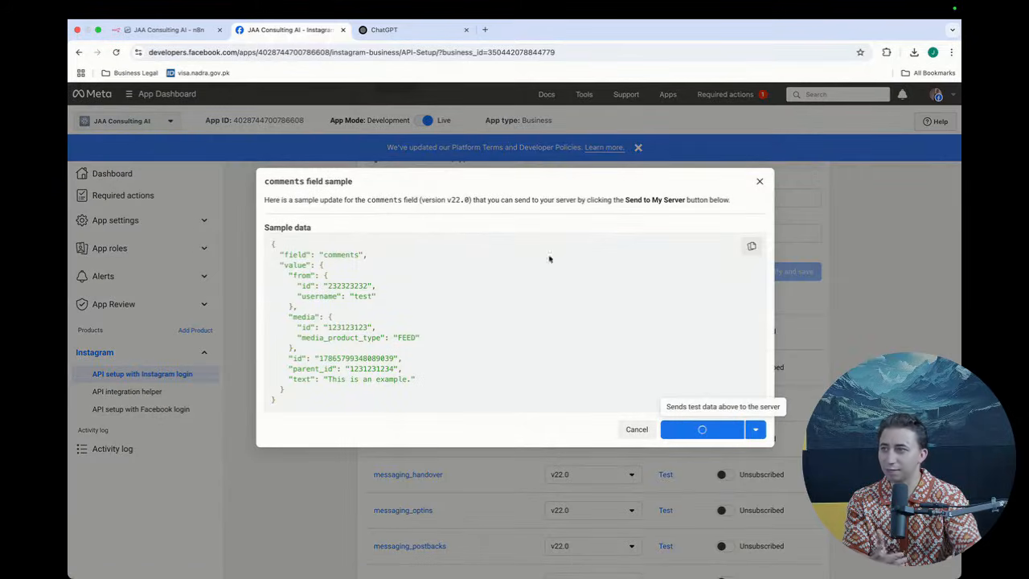
Back in n8n, open the Handle Comment Data node and collapse the input headers to examine the comment payload's body.
click(165, 29)
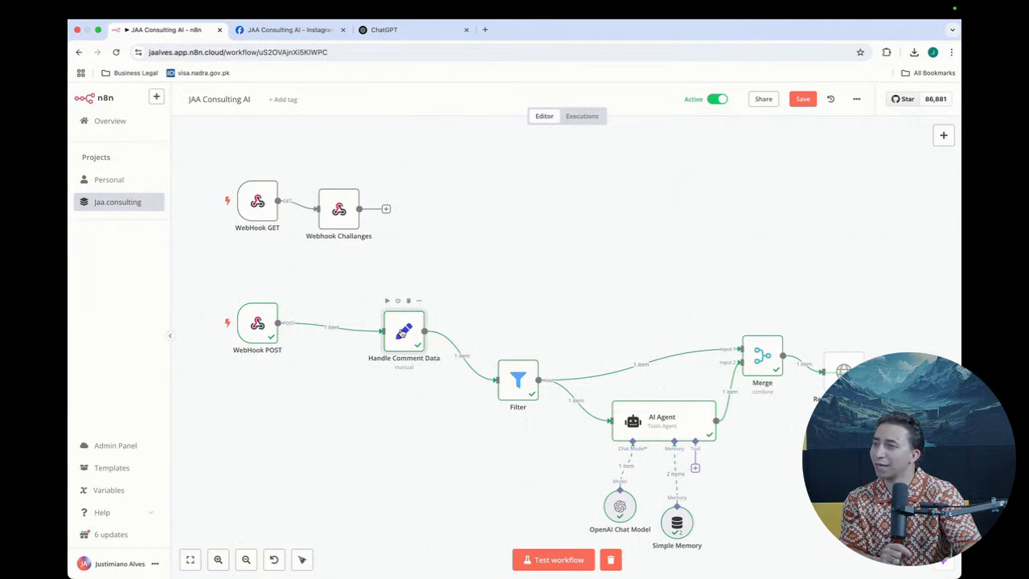
double_click(403, 332)
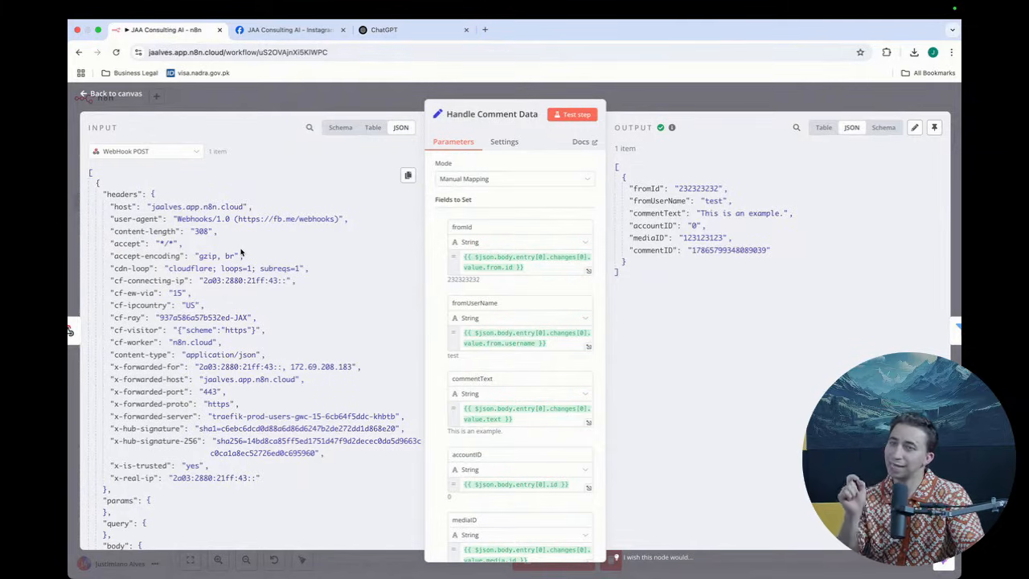
click(152, 195)
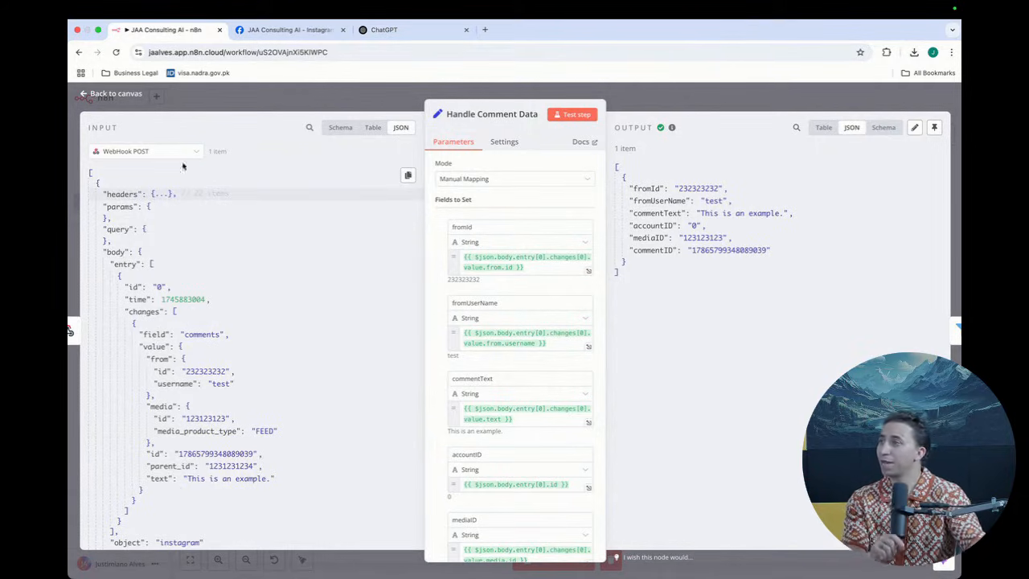
Duplicate the n8n workflow's browser tab and start a test run of the workflow in the copy.
right_click(160, 34)
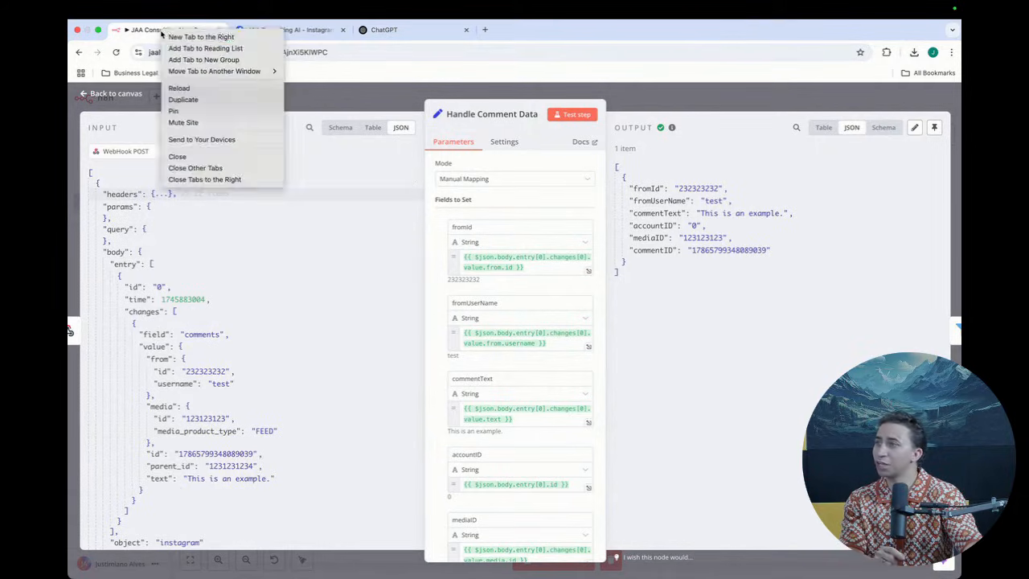
click(183, 100)
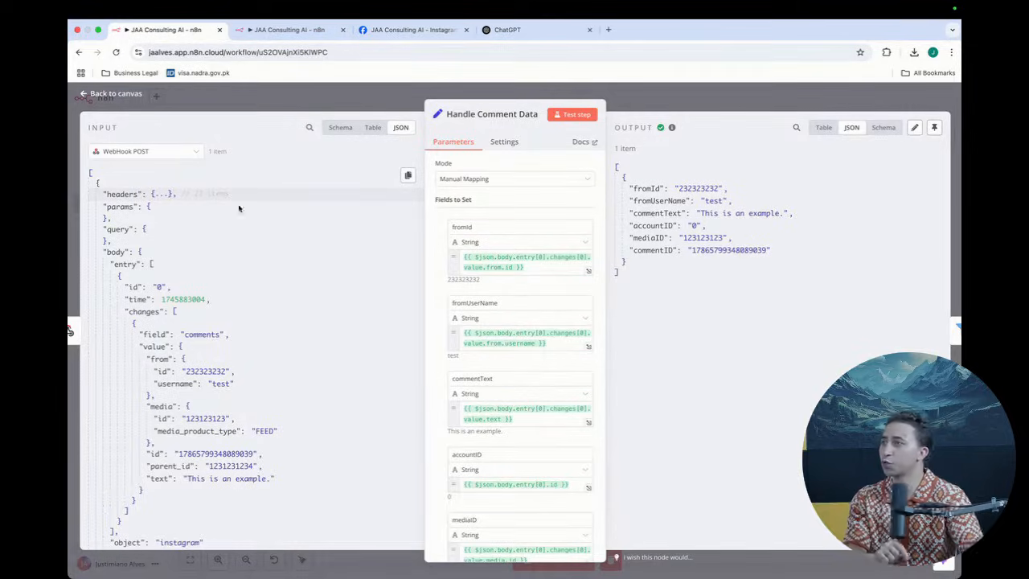
click(271, 30)
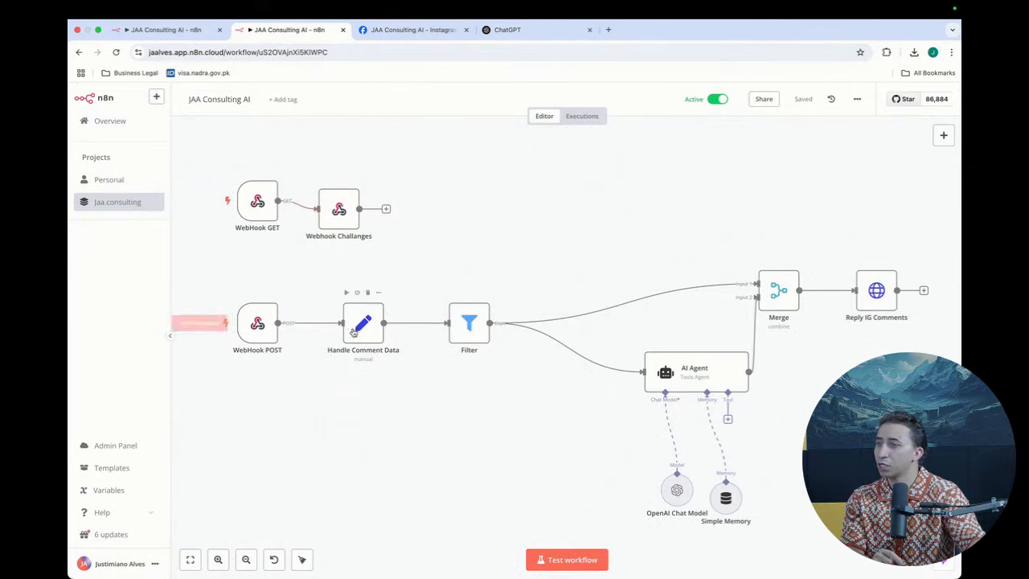
click(555, 558)
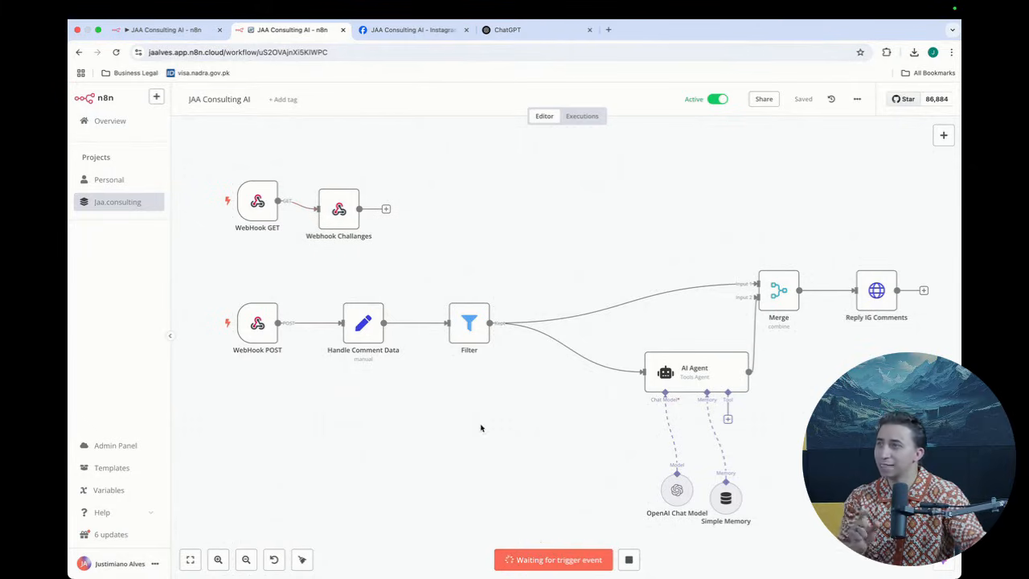
In the Meta App Dashboard, close the comments sample and send the v22.0 sample data for the messages field to the server.
click(410, 29)
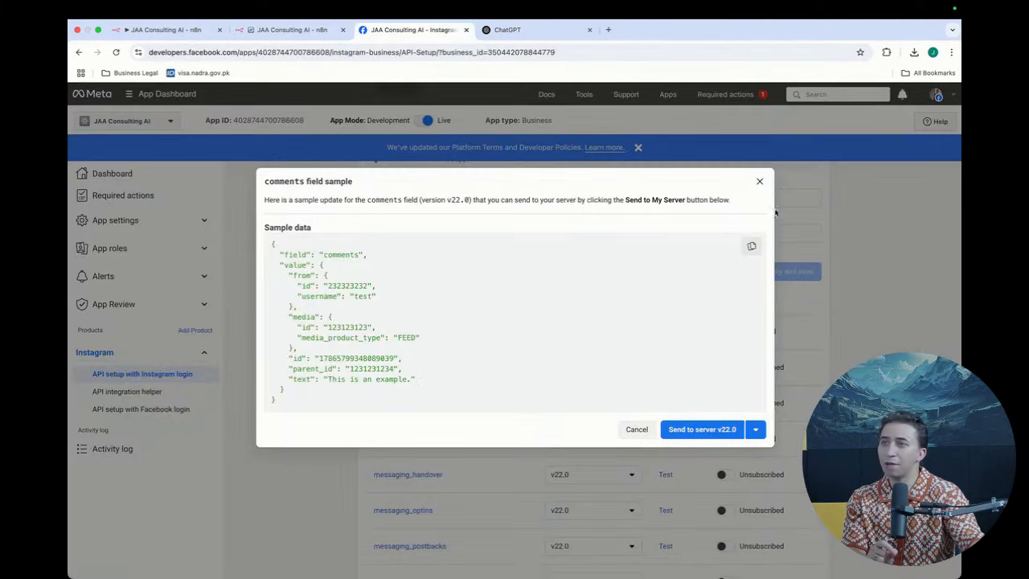
click(759, 181)
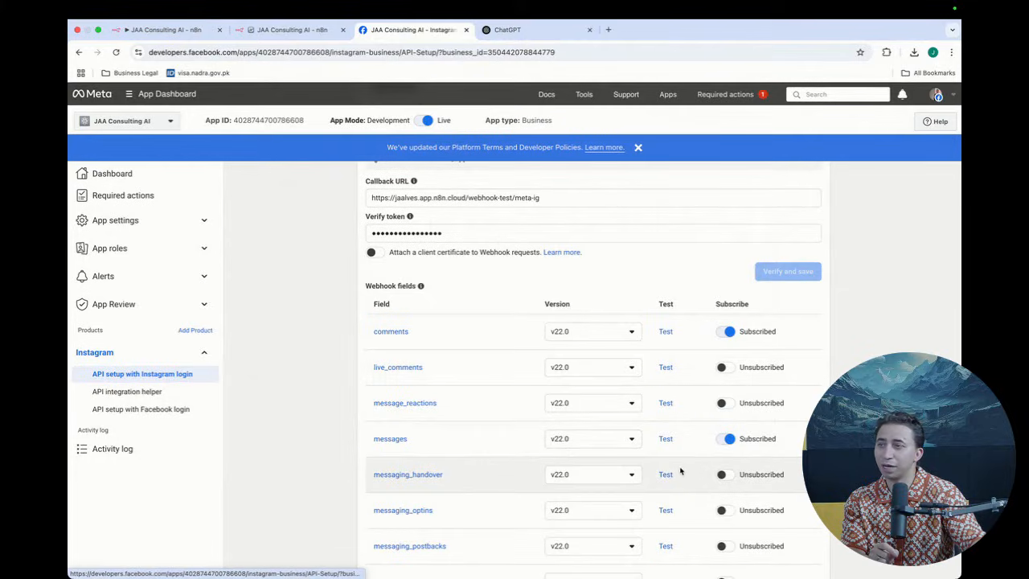
click(666, 438)
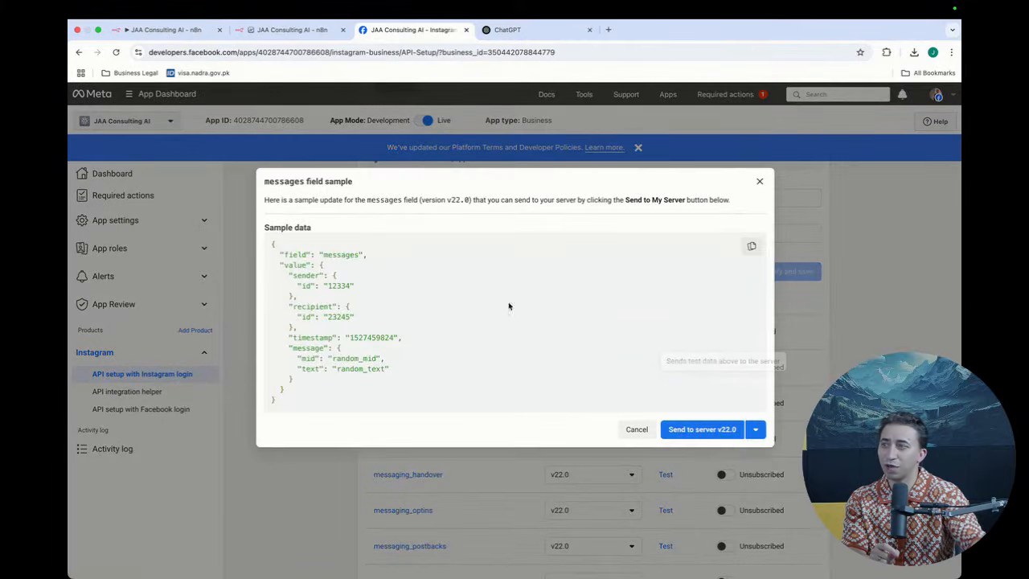
click(682, 430)
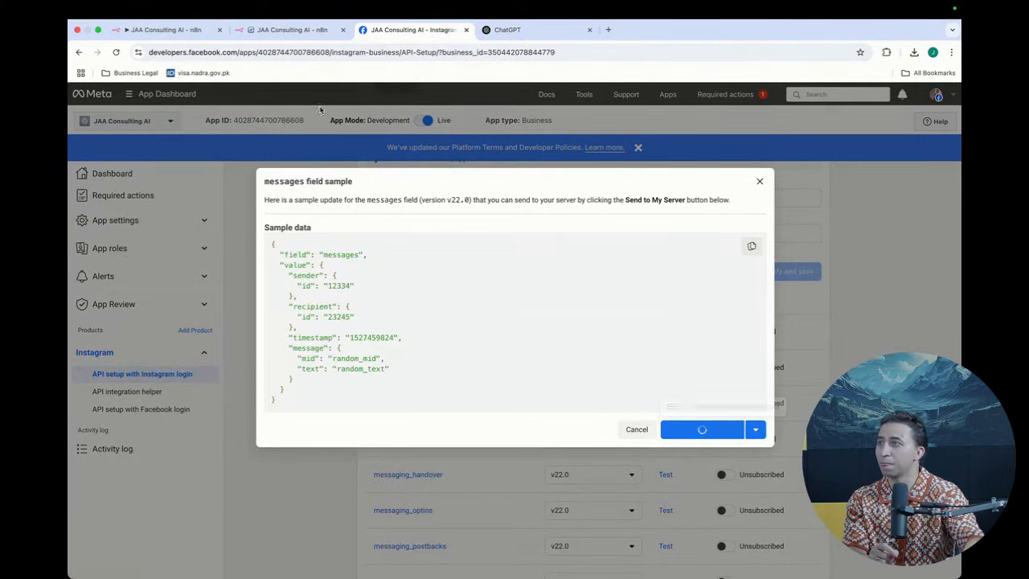
In the duplicated n8n tab, open the Handle Comment Data node and collapse the input headers to examine the messages payload's body.
click(284, 32)
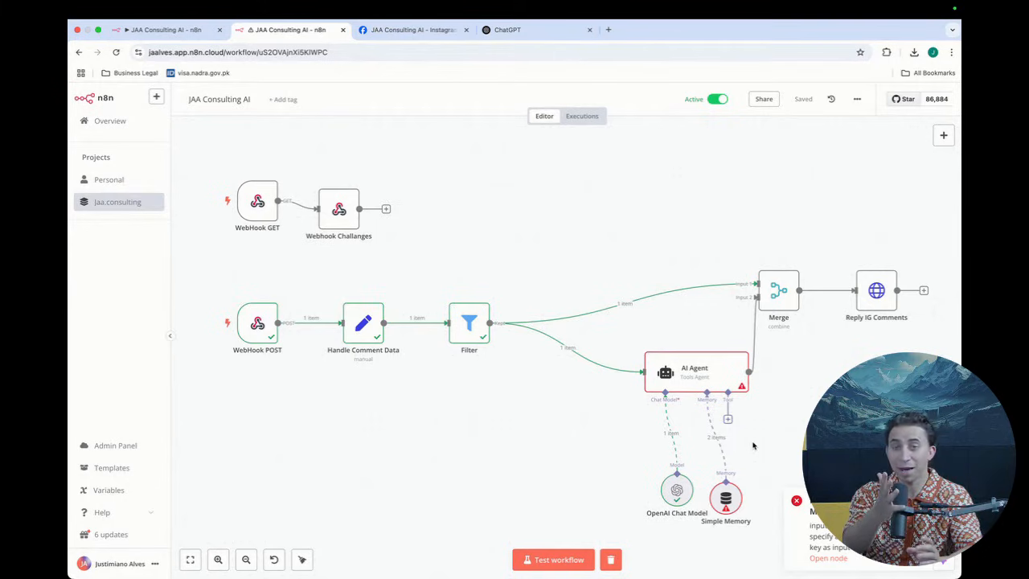
double_click(363, 323)
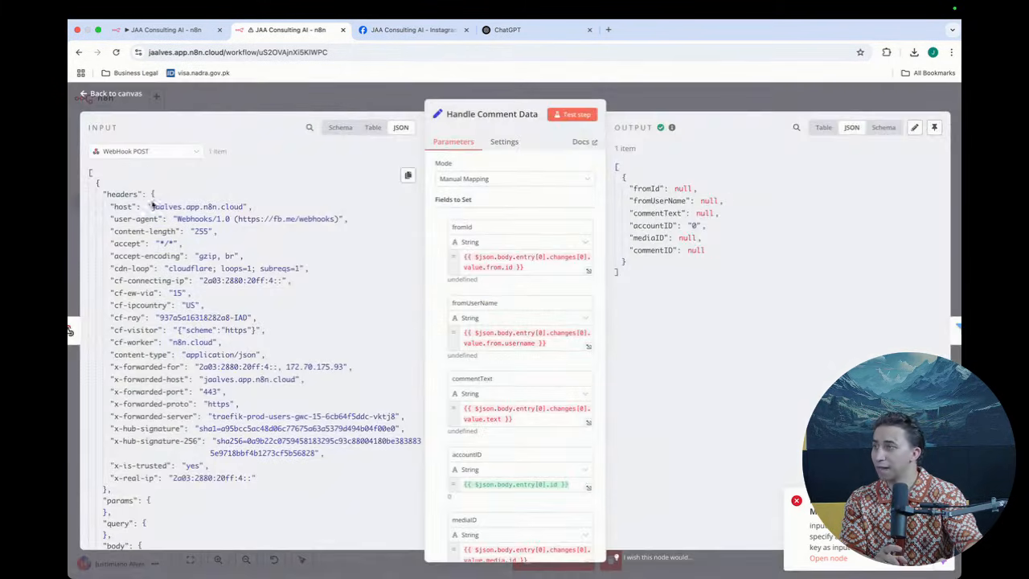
click(153, 197)
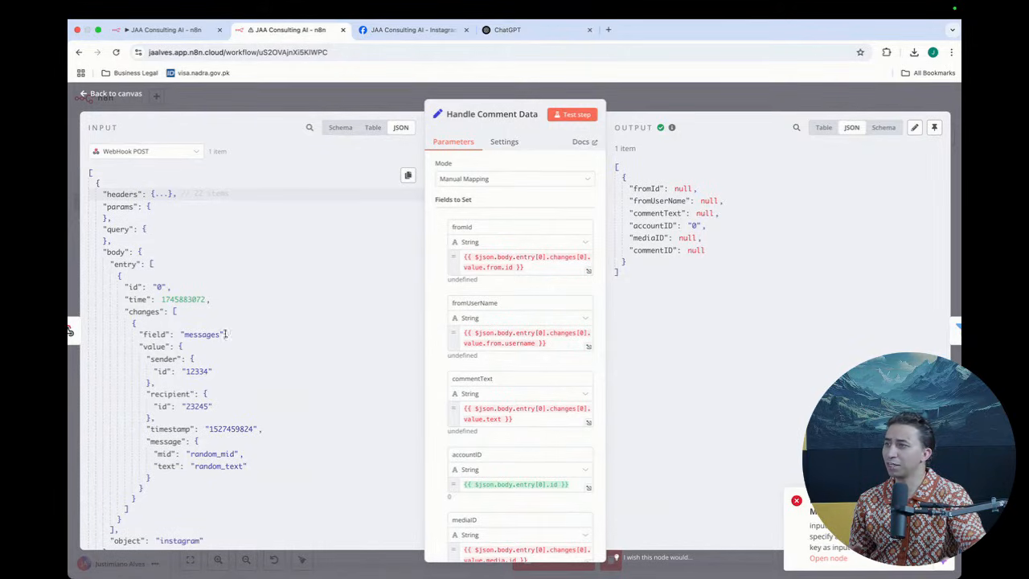
scroll(263, 336, down, 2)
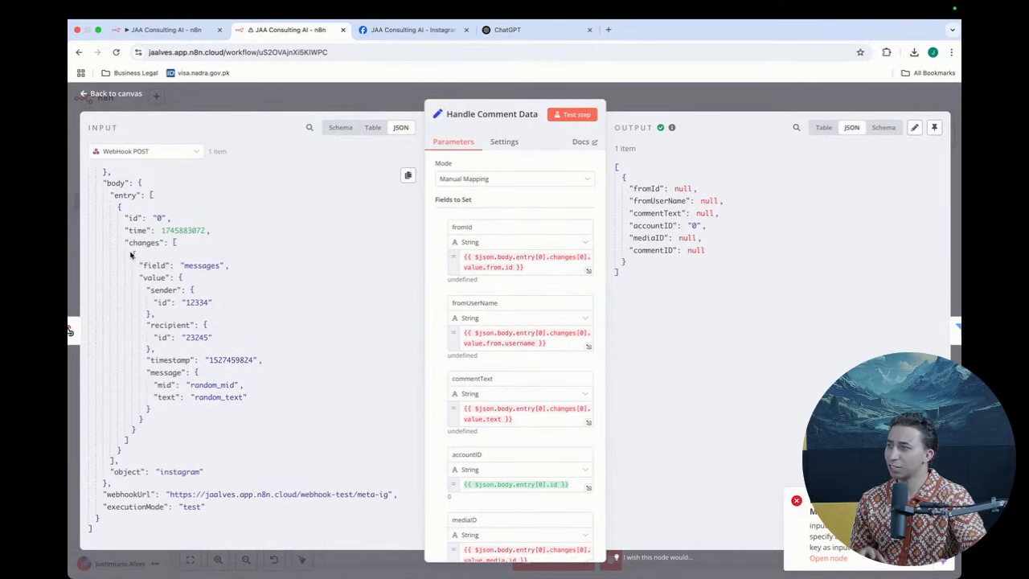
Examine the changes object of the messages payload and the Handle Comment Data field mappings down to commentID.
drag(133, 254, 169, 415)
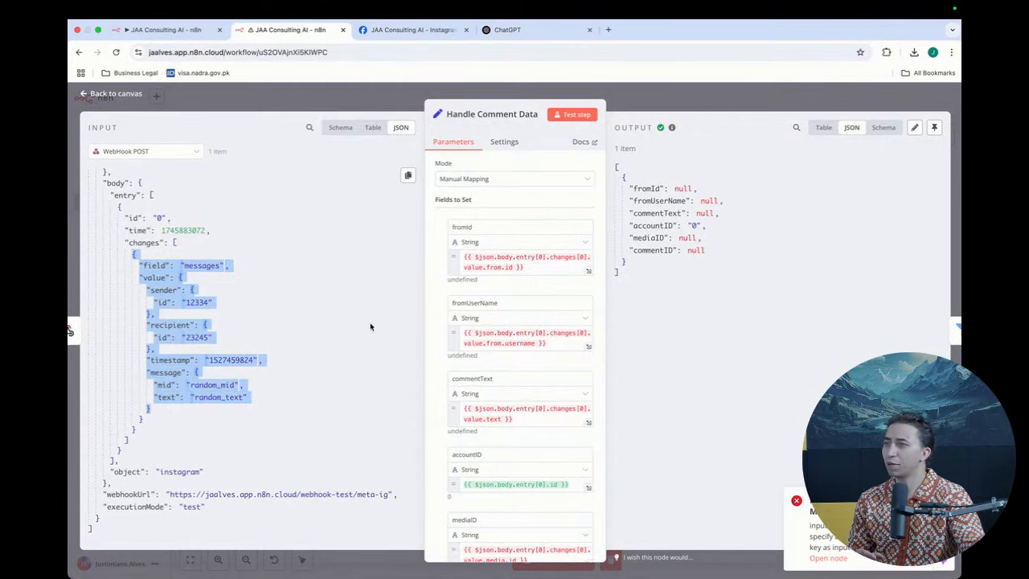
scroll(414, 308, down, 1)
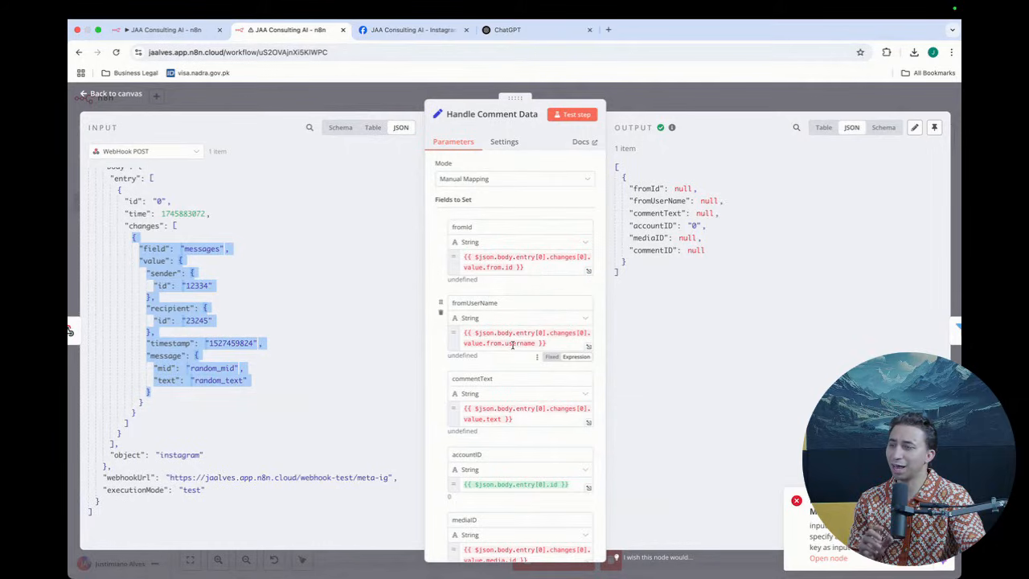
scroll(482, 322, down, 3)
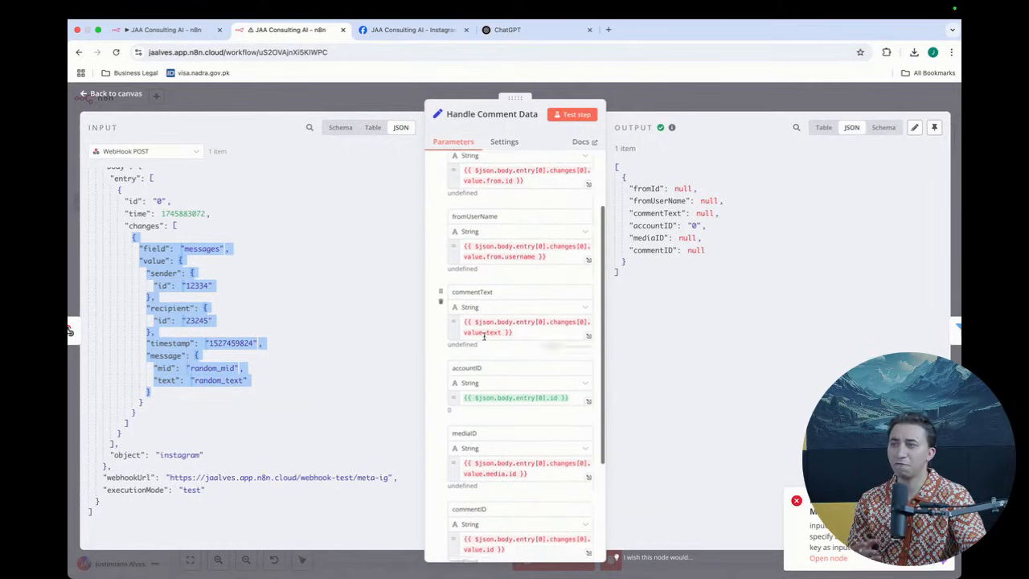
scroll(483, 336, down, 3)
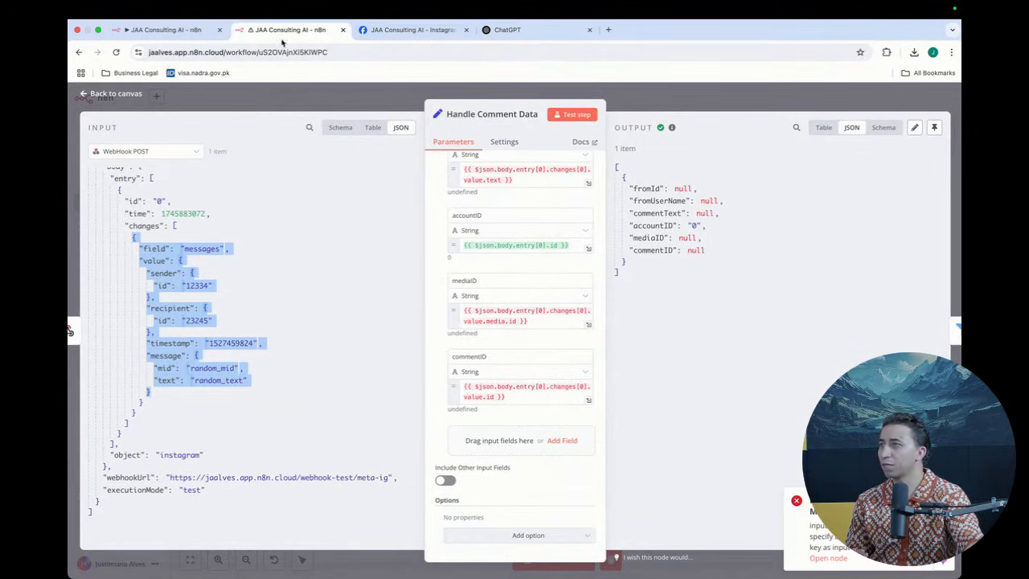
Compare the comments payload in the original workflow tab with the messages payload in the duplicated tab.
click(166, 30)
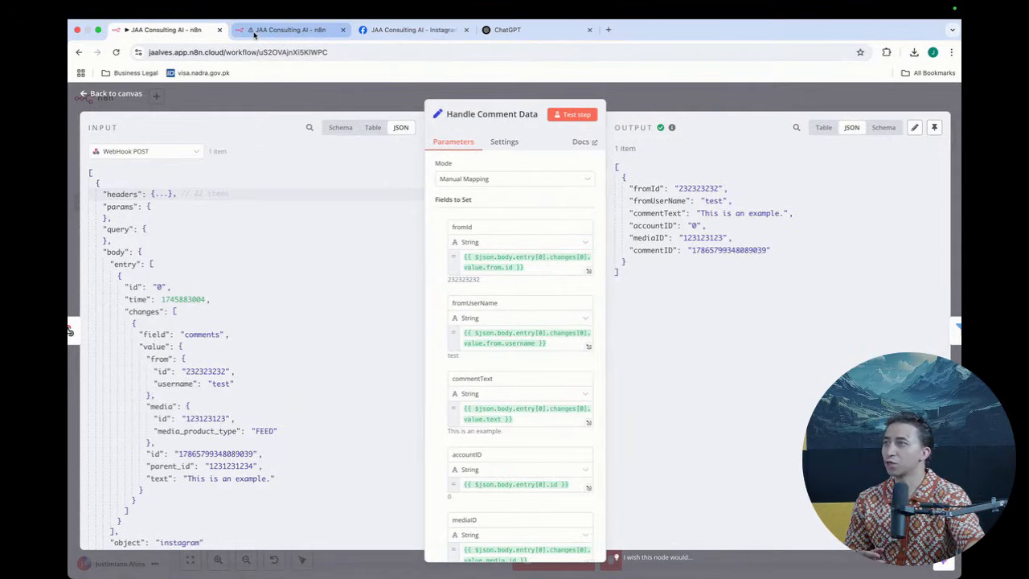
click(285, 30)
click(299, 243)
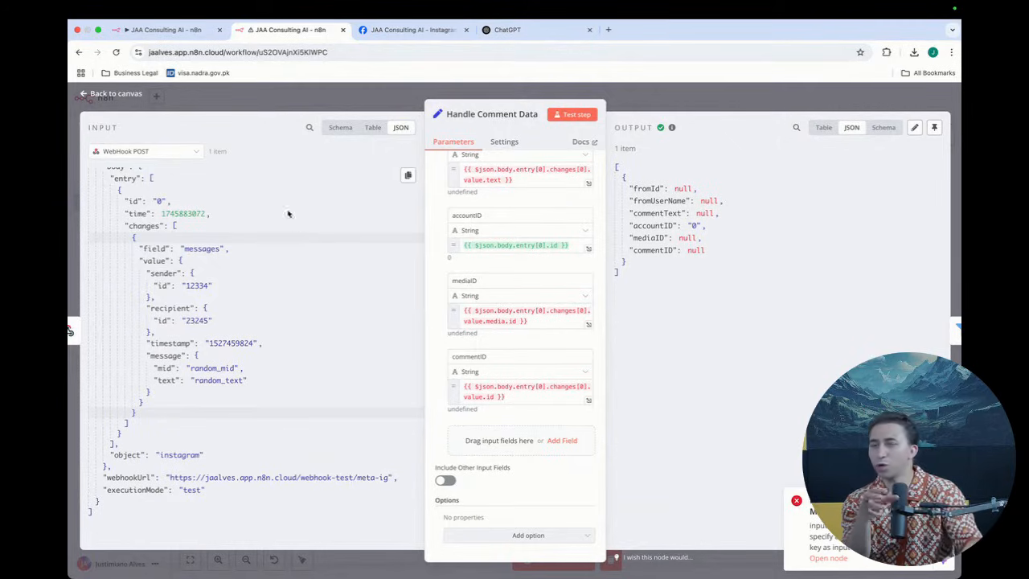
click(183, 33)
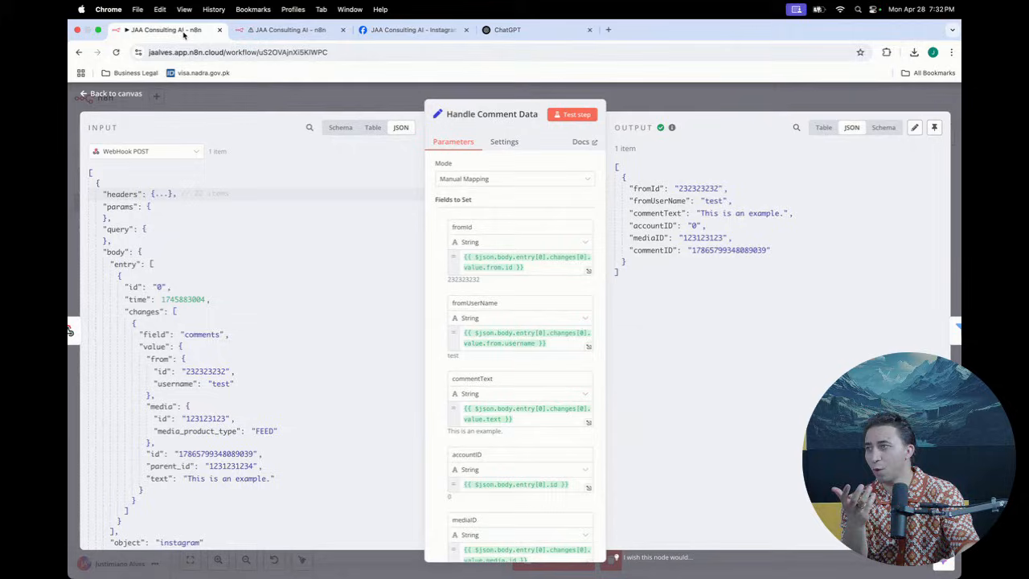
Close the Handle Comment Data node and rearrange the canvas, lowering WebHook POST slightly and aligning Handle Comment Data with the Filter node.
click(496, 83)
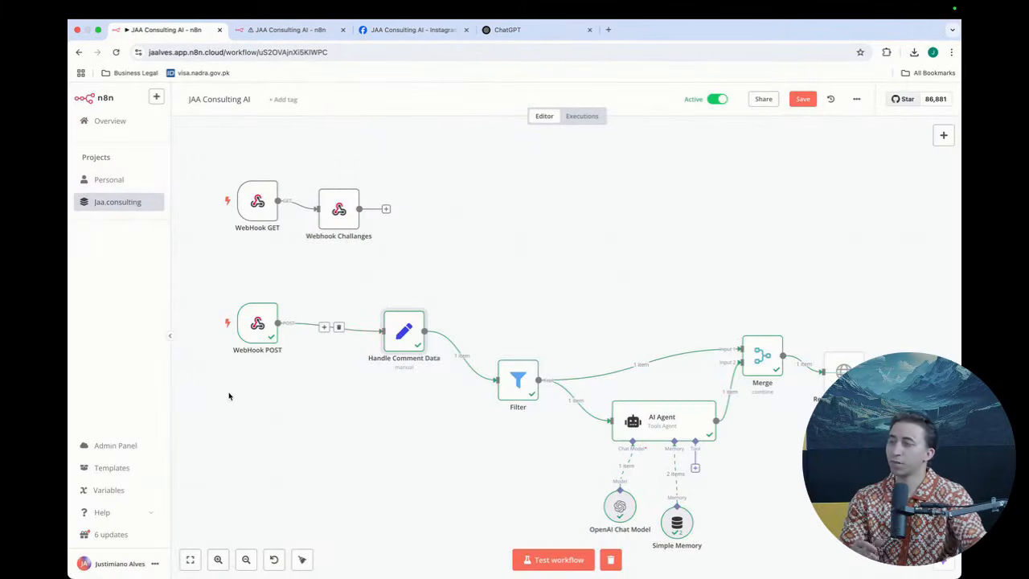
mouse_move(251, 326)
mouse_down()
mouse_move(259, 364)
mouse_move(251, 351)
mouse_move(261, 336)
mouse_up()
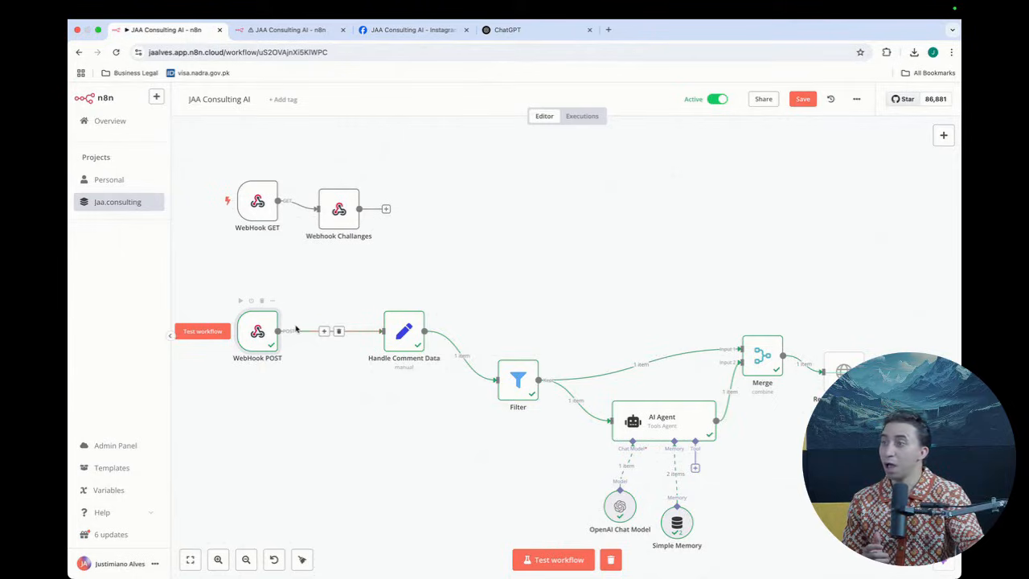
drag(409, 326, 409, 375)
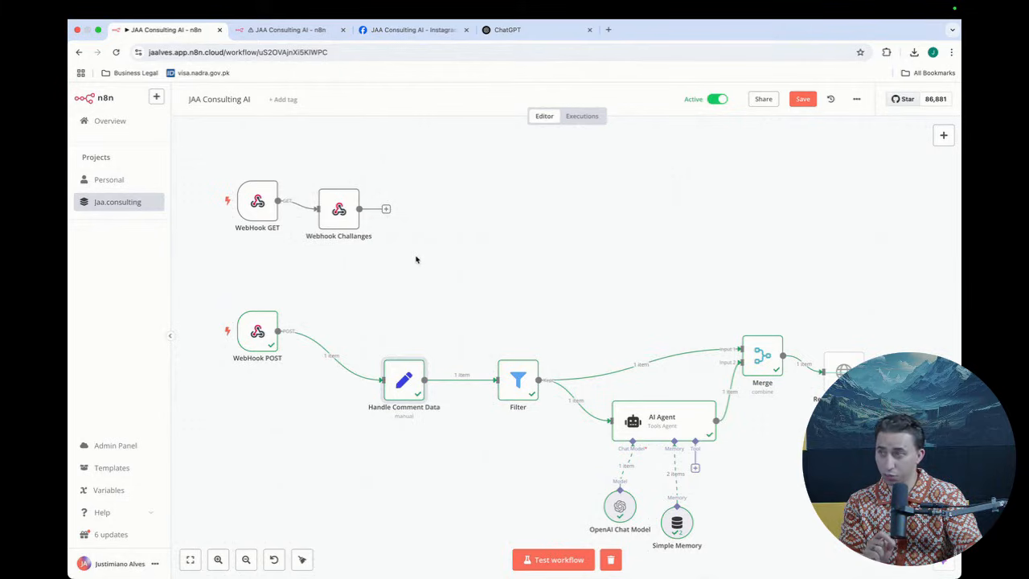
Check the messages payload's field key in the duplicated tab, and examine its counterpart in the original tab's Handle Comment Data input with headers collapsed.
mouse_move(338, 359)
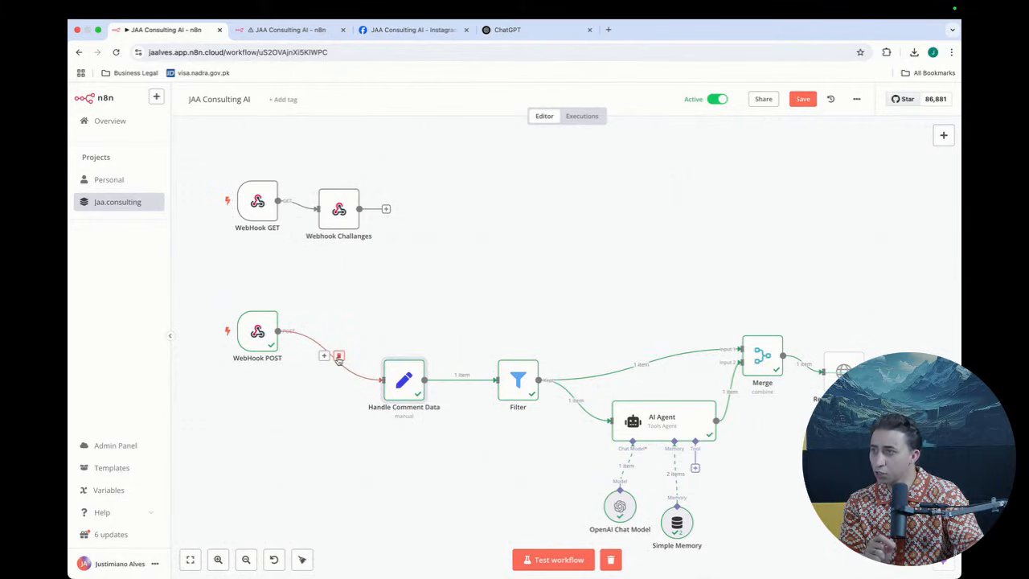
click(294, 29)
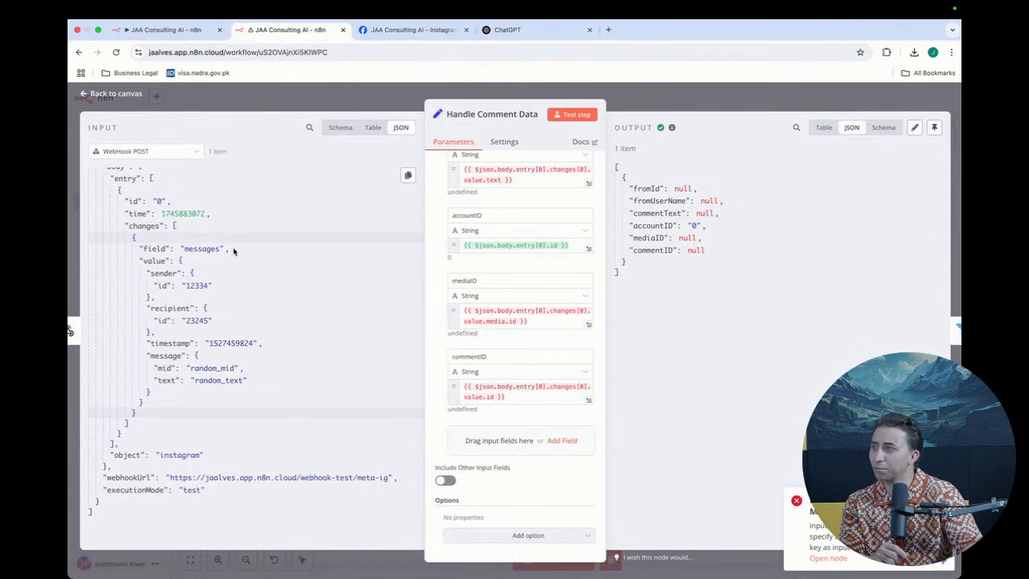
click(176, 32)
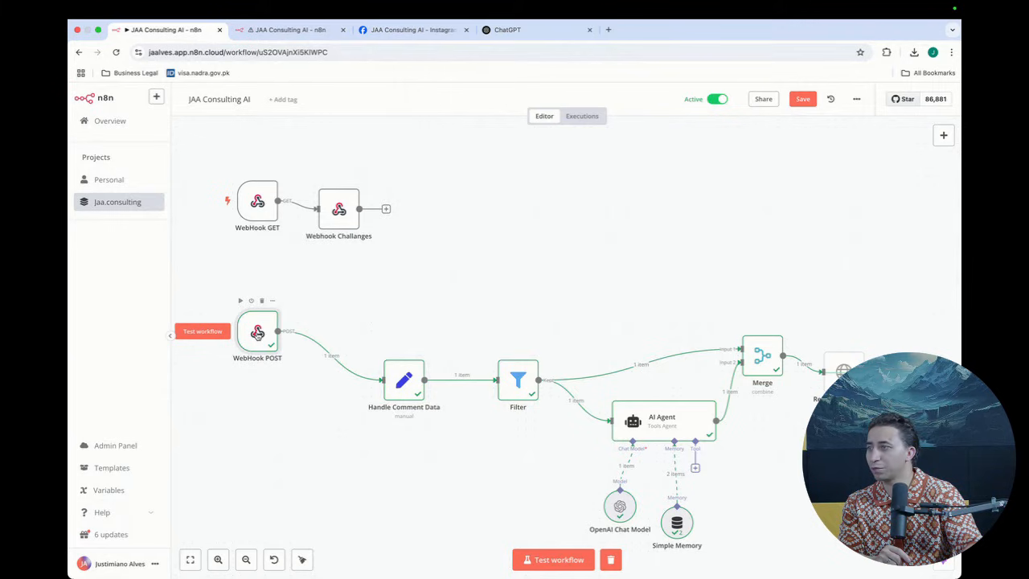
double_click(404, 383)
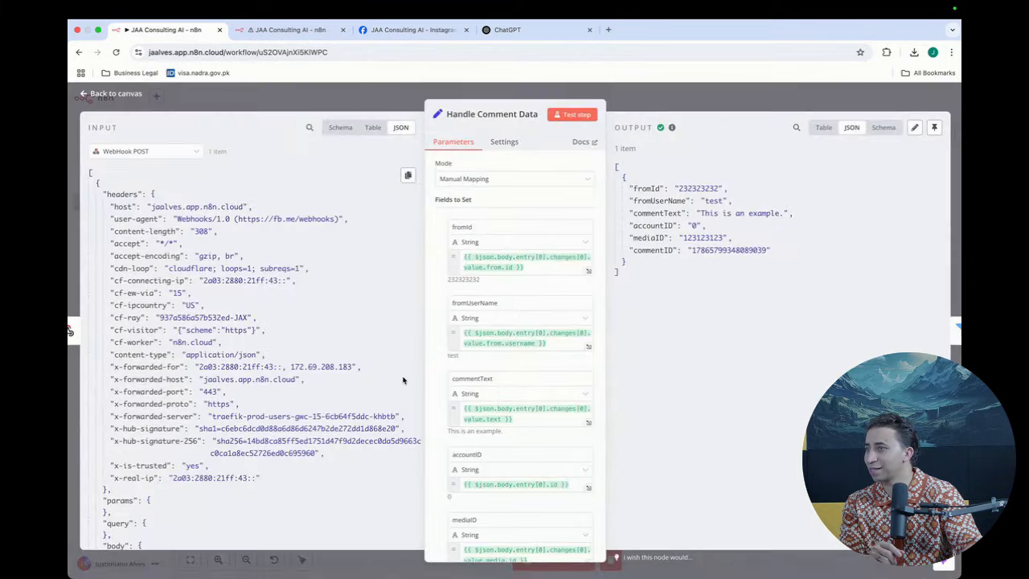
click(152, 196)
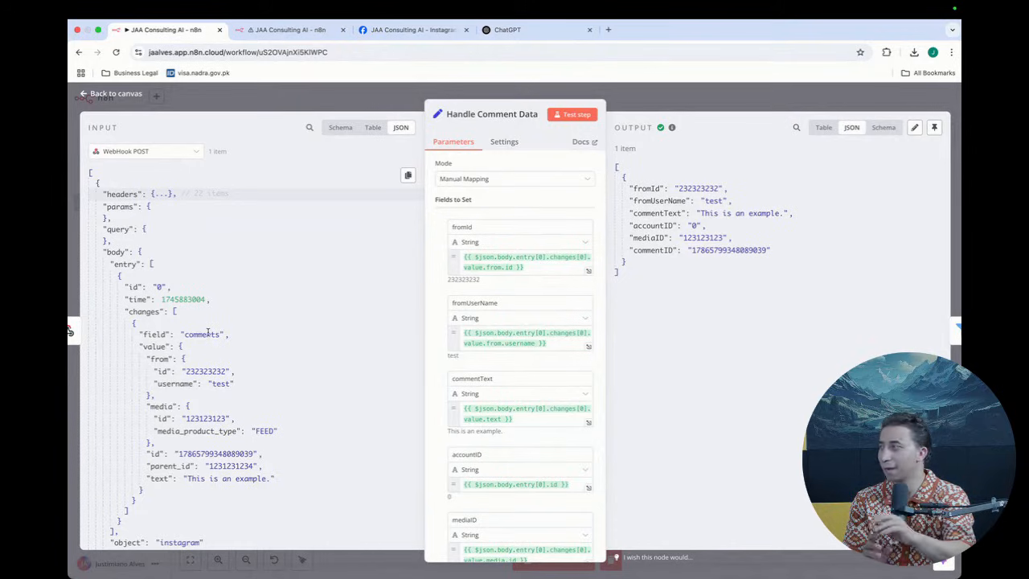
scroll(207, 332, down, 2)
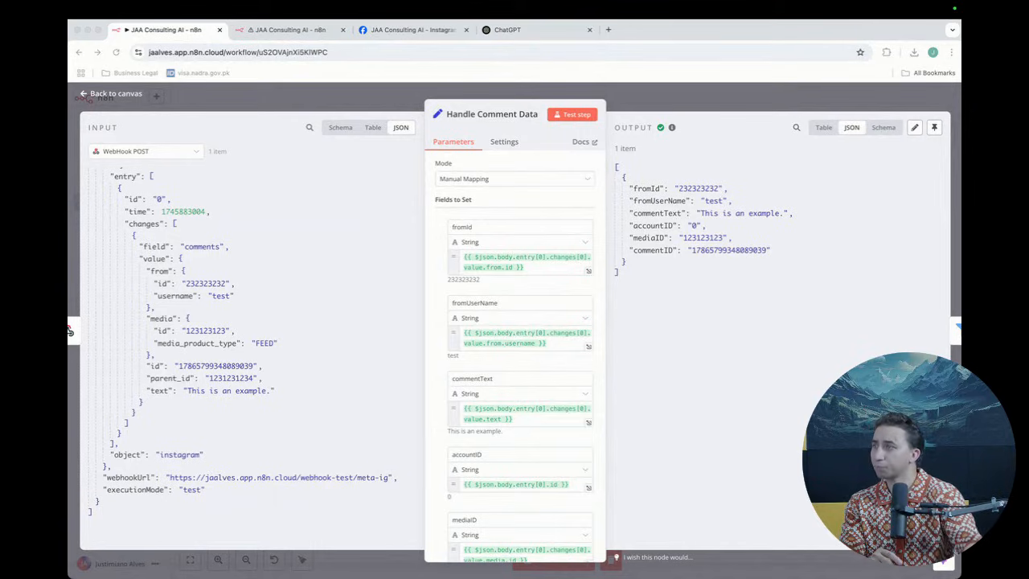
click(345, 98)
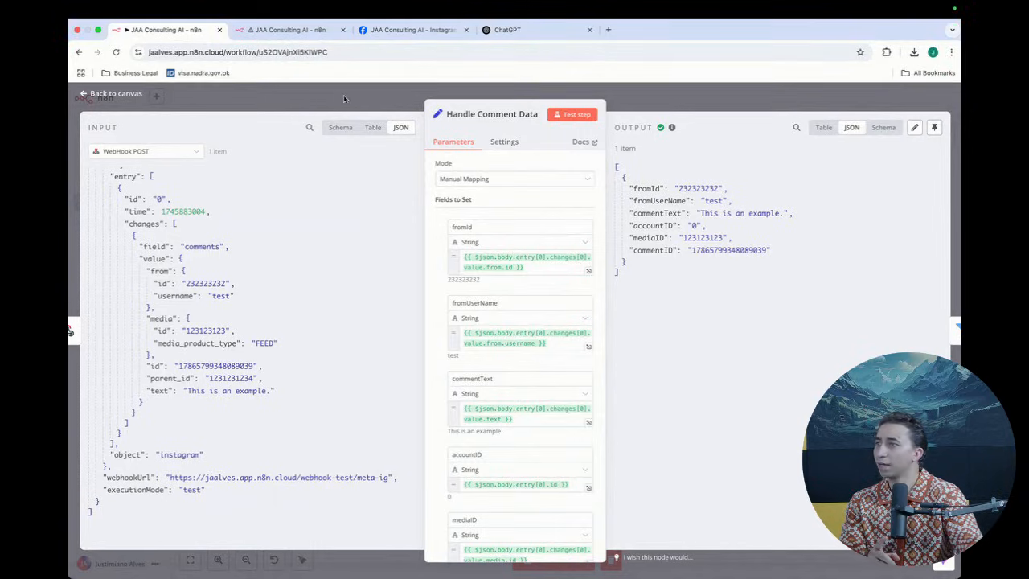
click(344, 99)
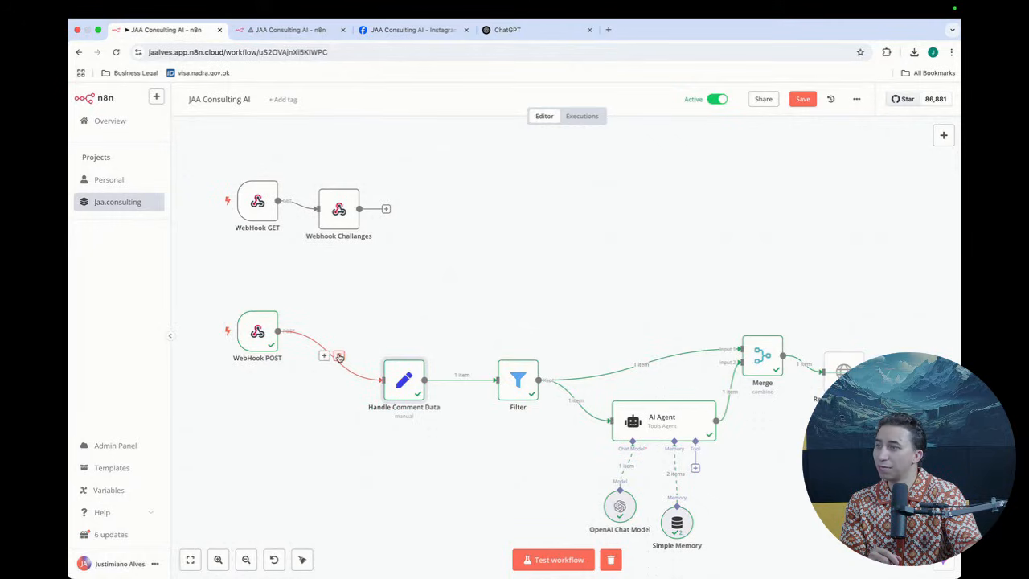
Remove the connection between WebHook POST and Handle Comment Data, and add a Code node to the workflow.
click(339, 356)
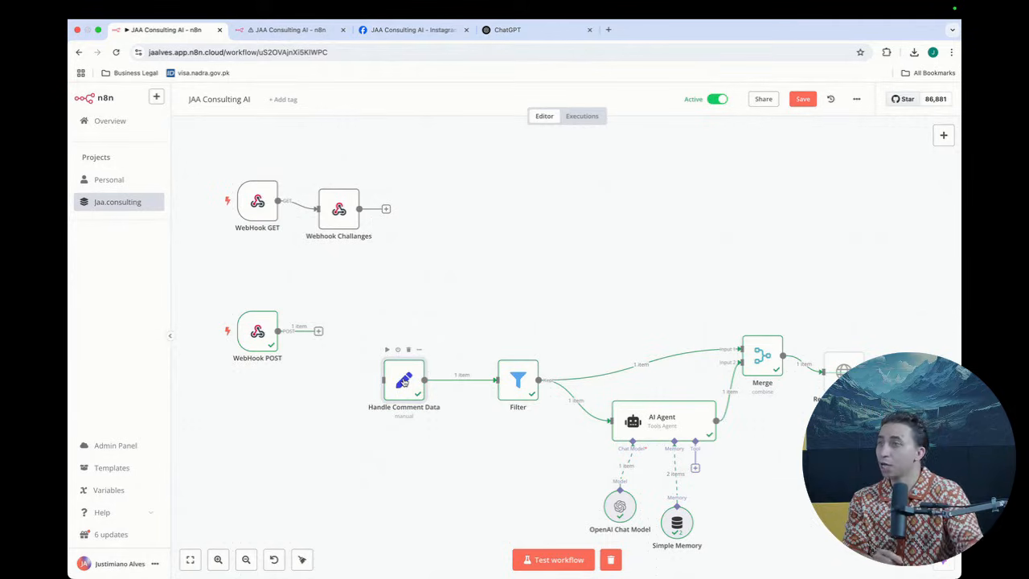
click(944, 135)
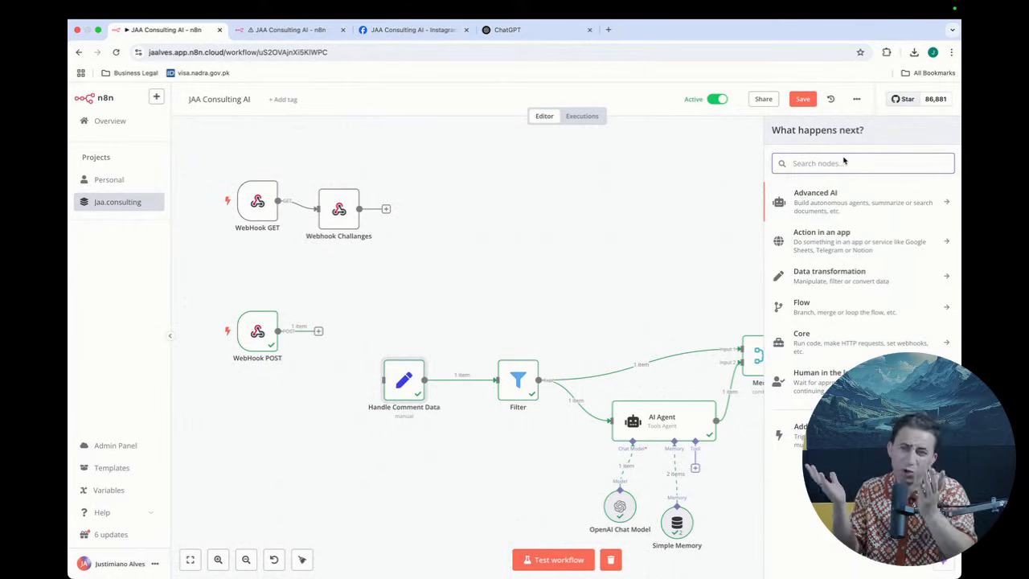
text(code)
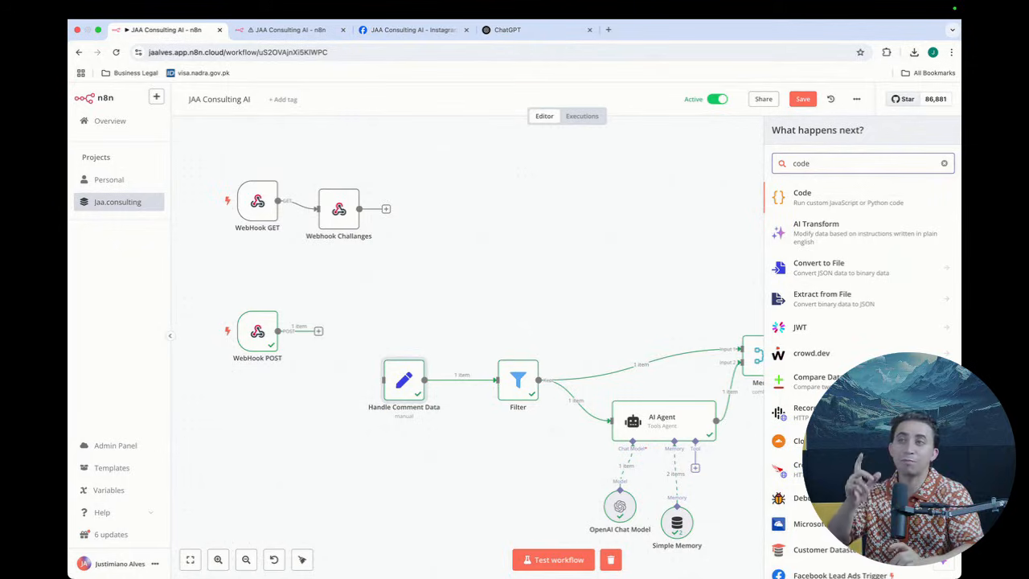
click(853, 201)
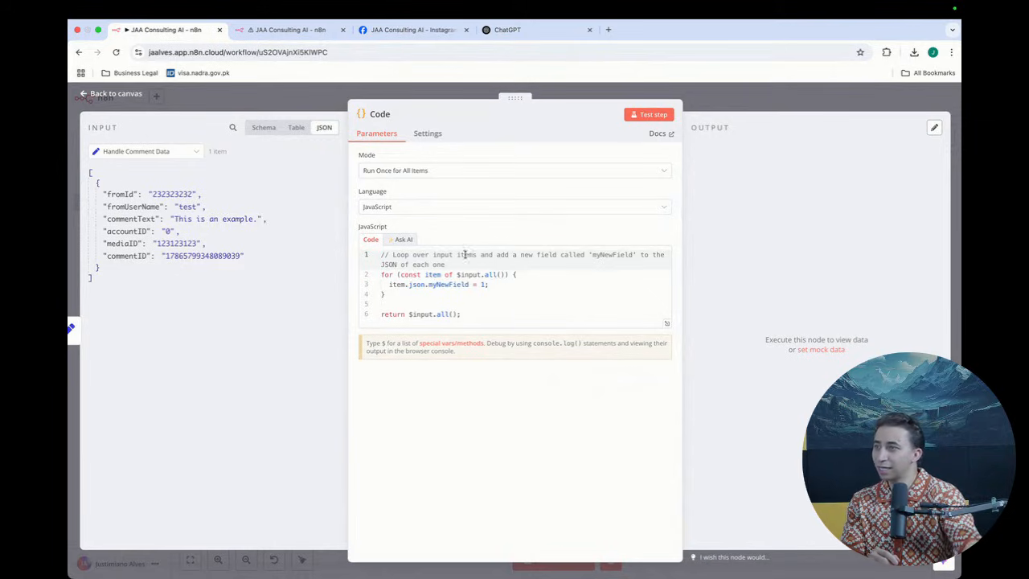
click(171, 156)
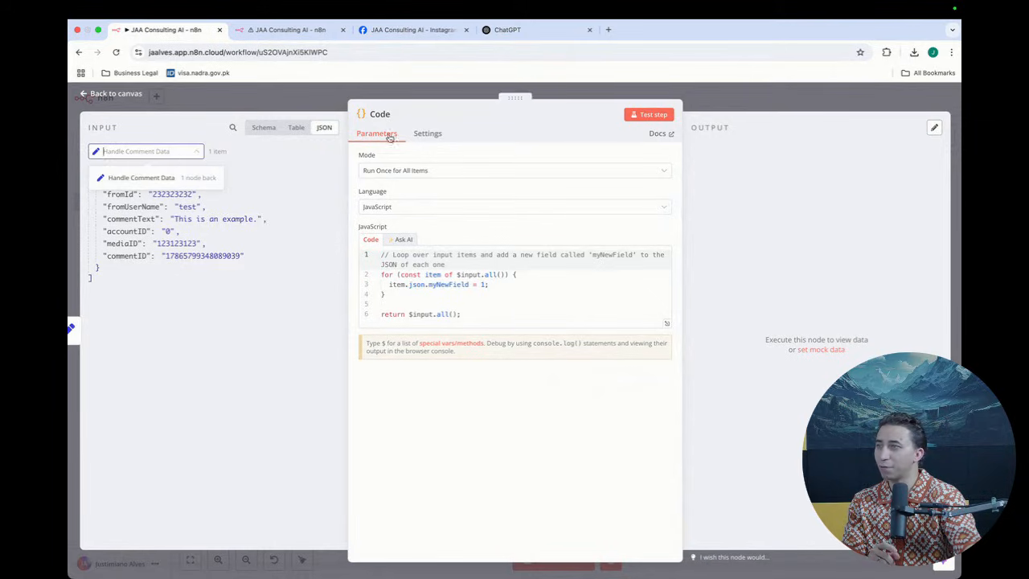
click(746, 97)
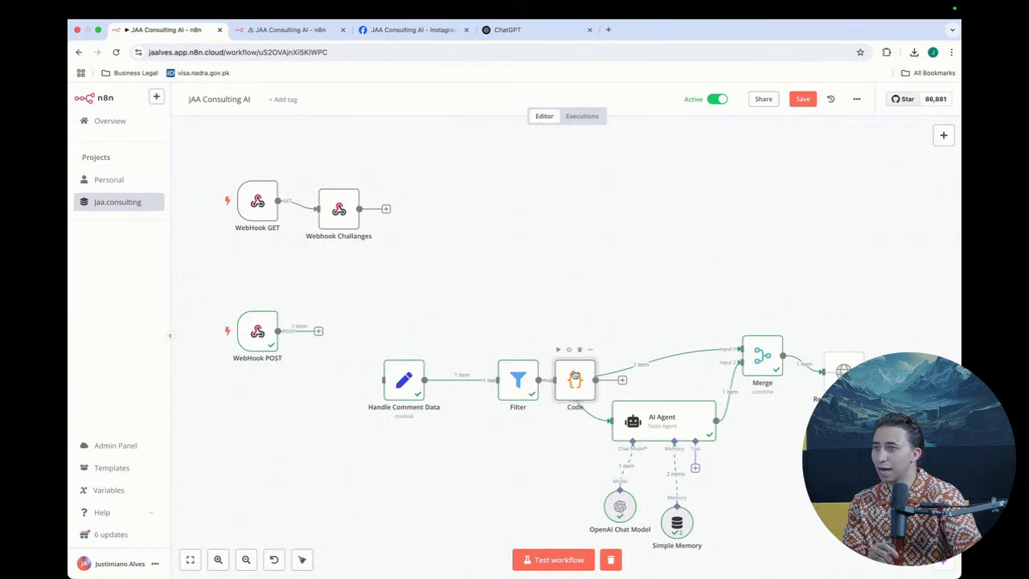
Place the Code node above Handle Comment Data and connect the WebHook POST output to it.
drag(576, 375, 398, 313)
click(456, 339)
drag(318, 331, 398, 309)
Open the Code node, collapse the headers in its webhook input and clear the default JavaScript code.
double_click(405, 307)
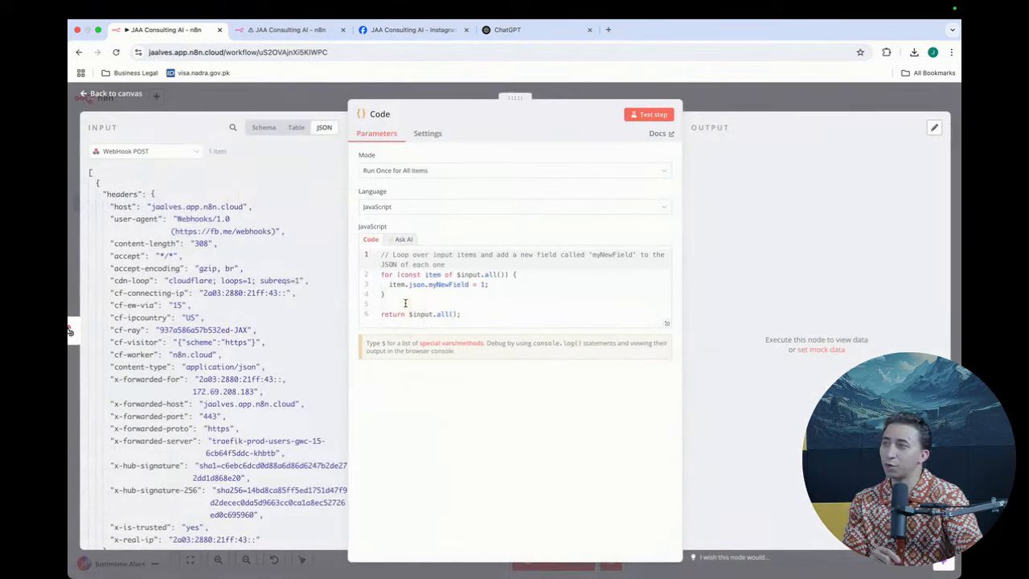
click(152, 195)
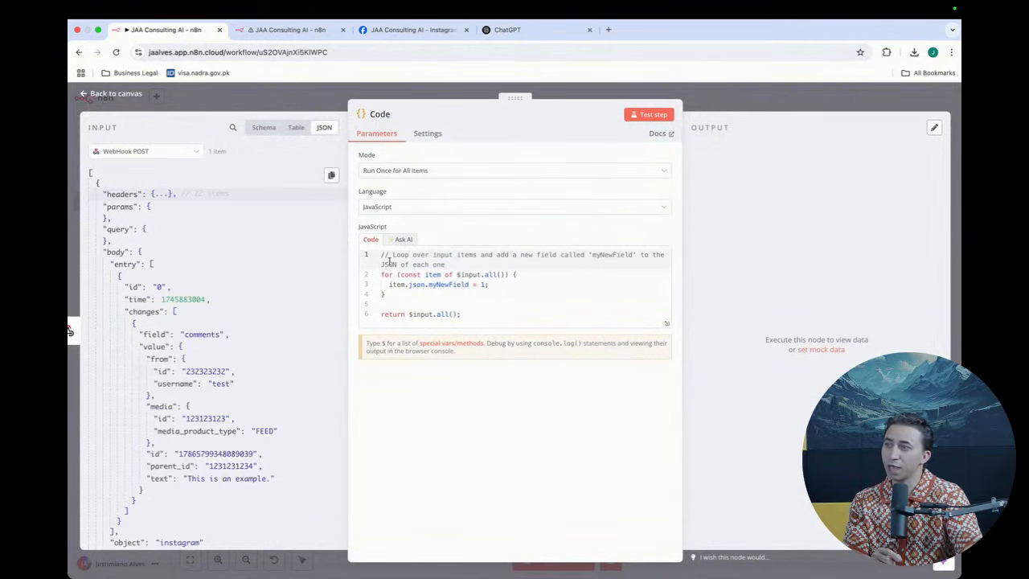
drag(491, 315, 365, 262)
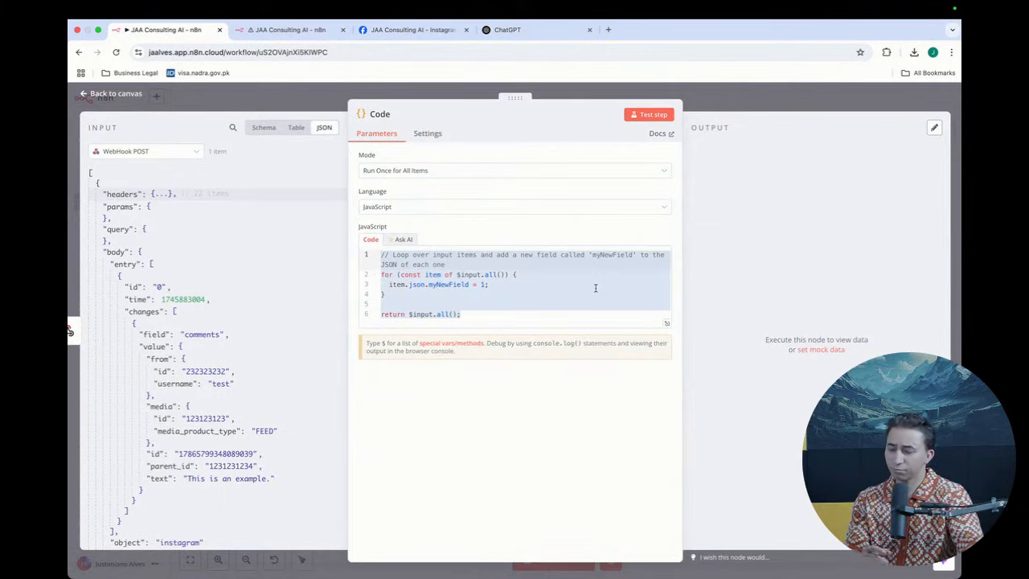
key(BackSpace)
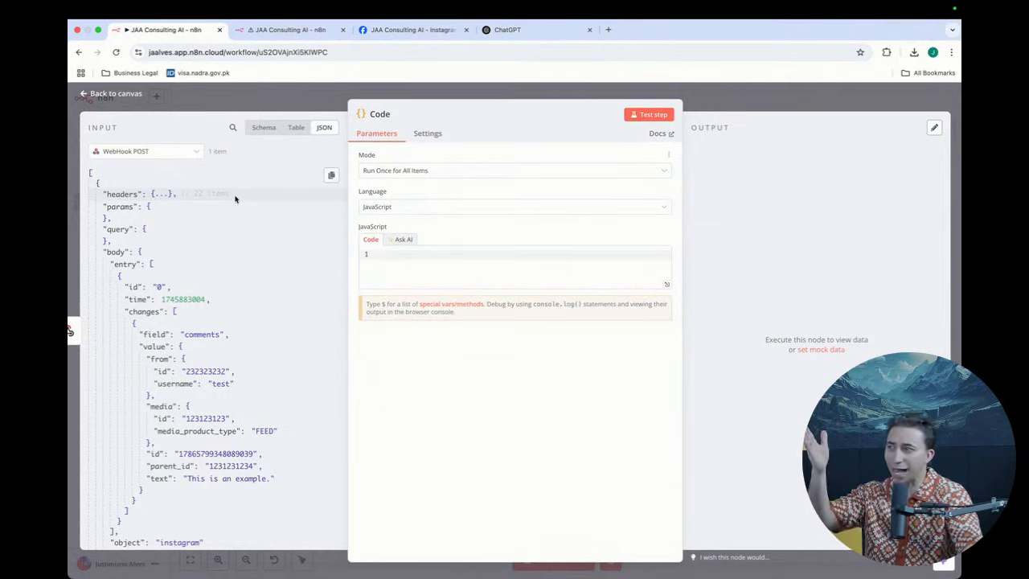
Keep JavaScript as the Code node's language and enter the line const entry = $input.first().json.body.entry[0];.
click(392, 207)
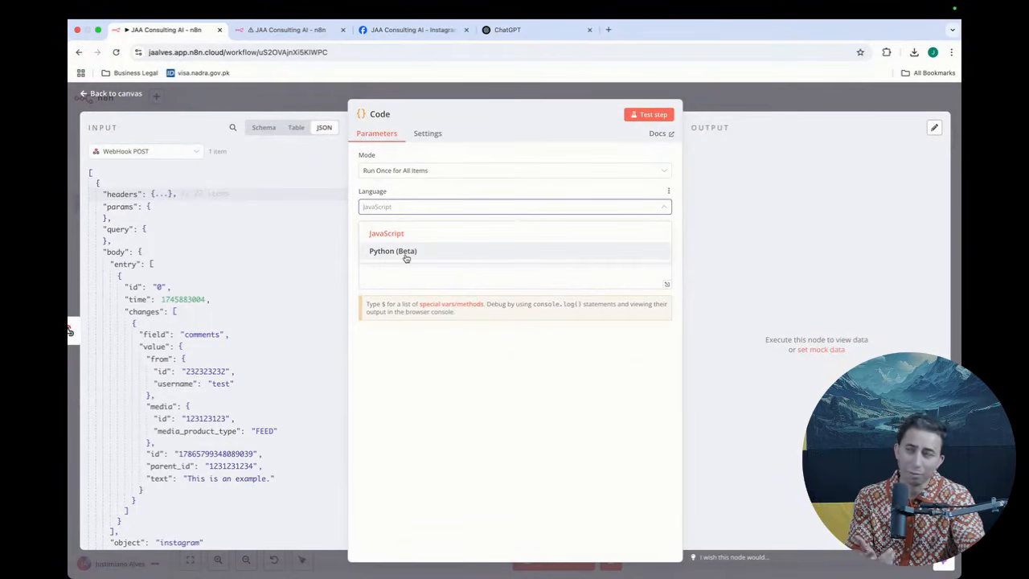
click(402, 234)
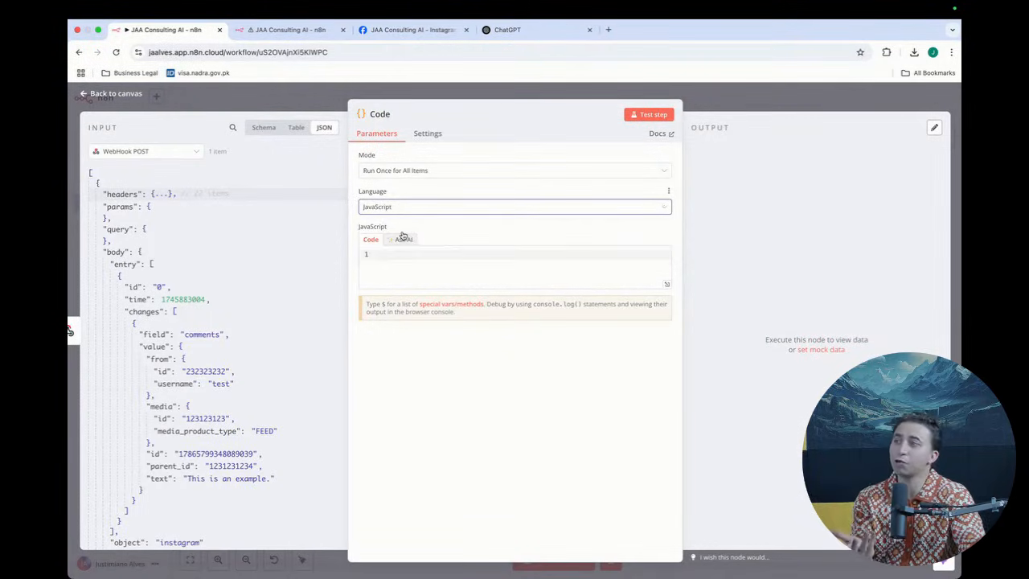
click(442, 281)
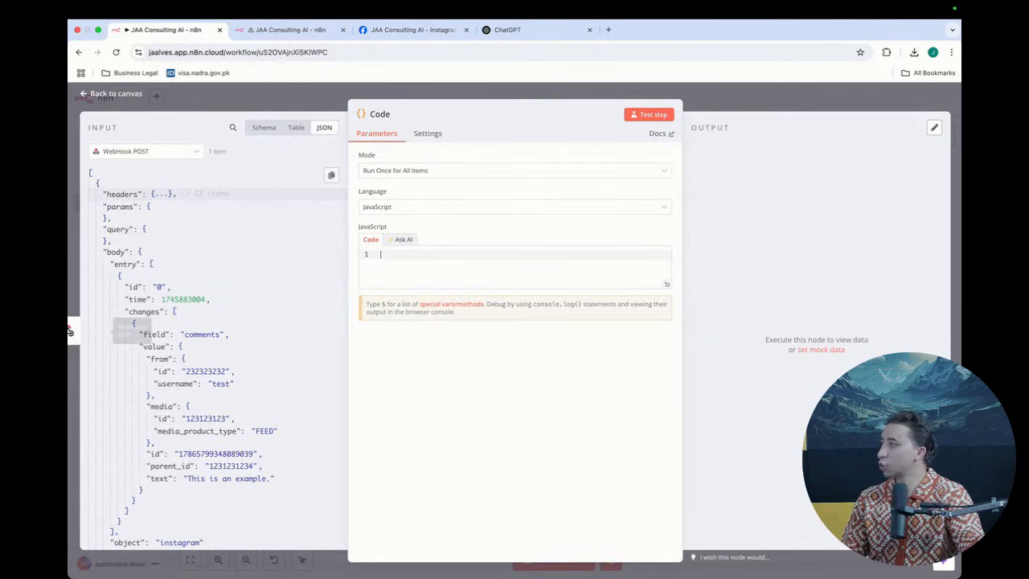
key(super+Tab)
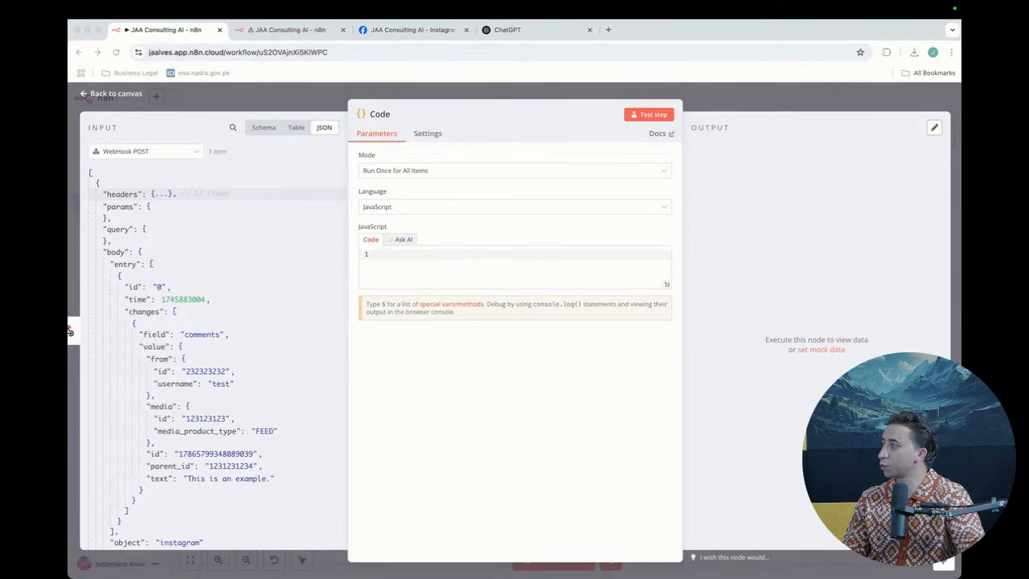
click(452, 262)
text(const entry = $input.first().json.body.entry[0];)
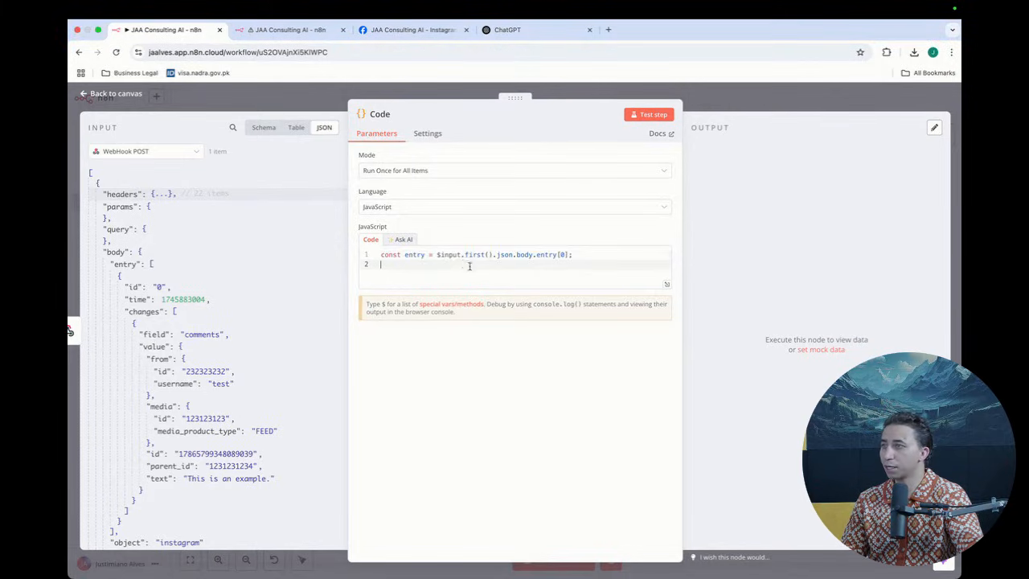
Examine how each part of the entry constant's expression maps to the body and entry array in the webhook input.
double_click(414, 255)
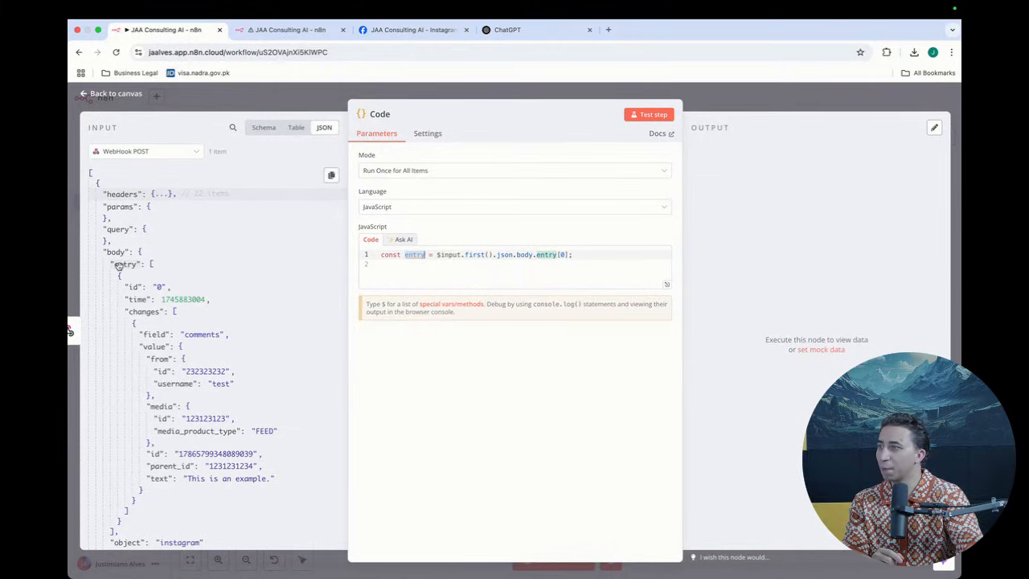
drag(461, 254, 437, 254)
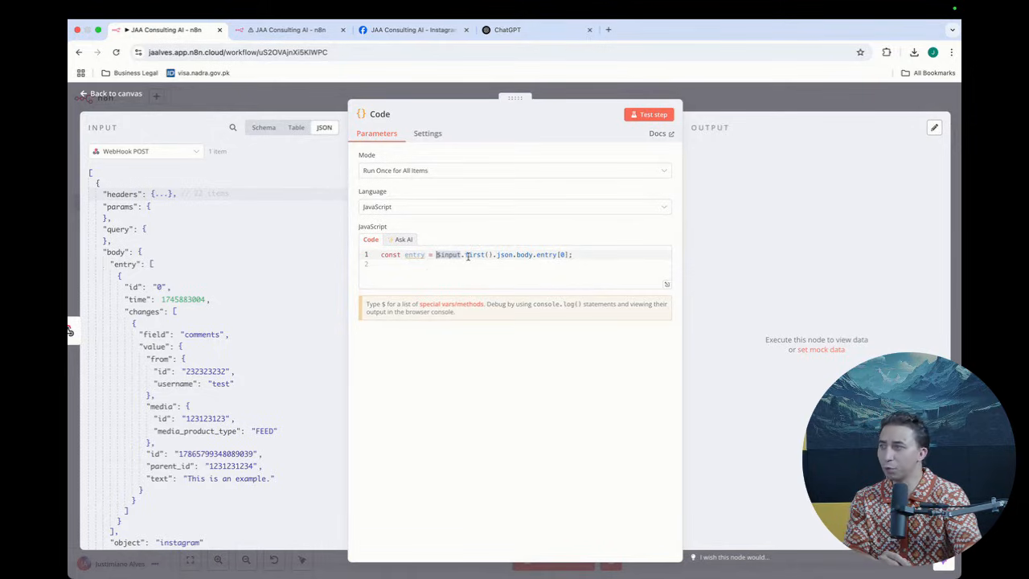
double_click(524, 254)
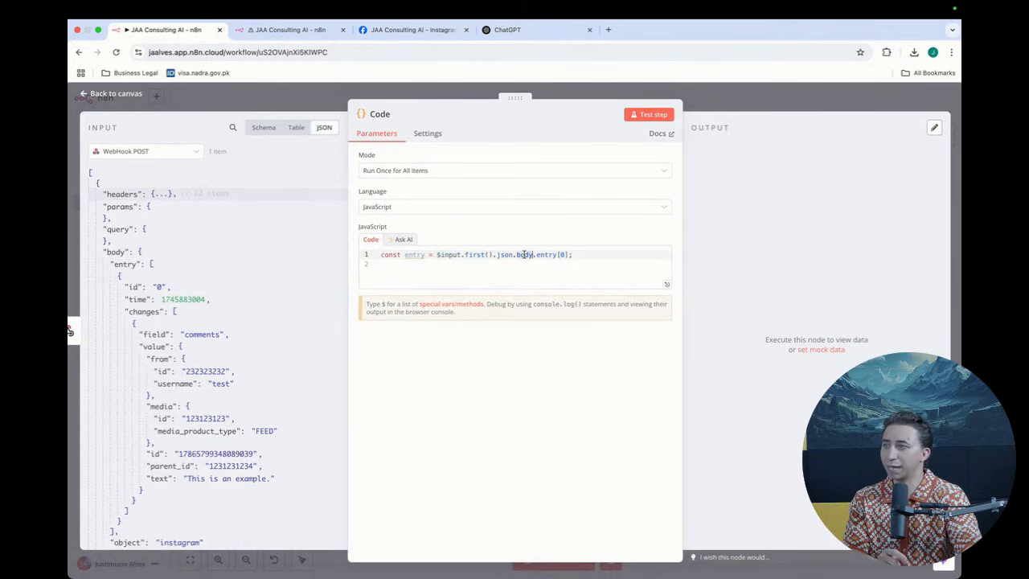
click(91, 174)
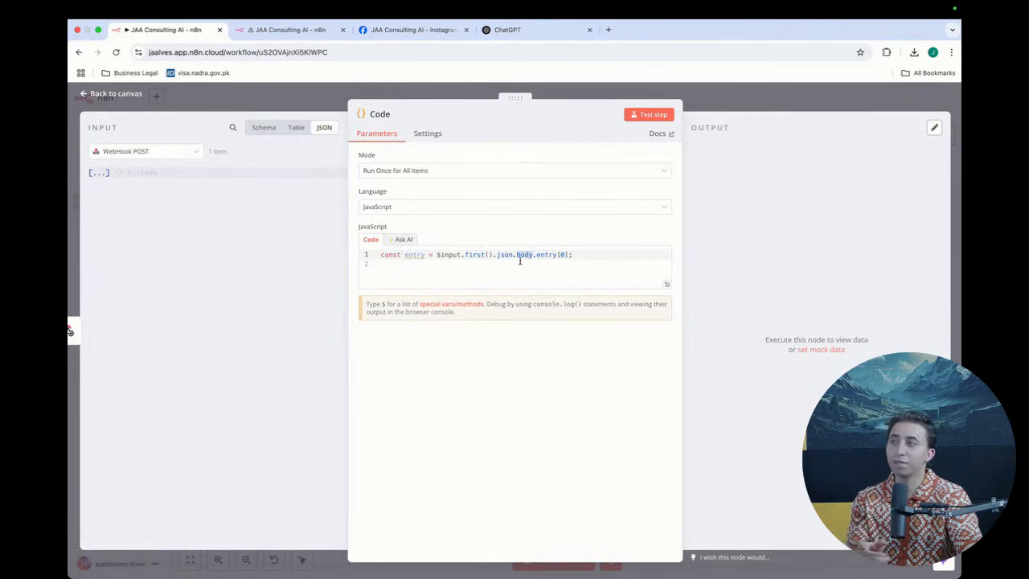
click(98, 173)
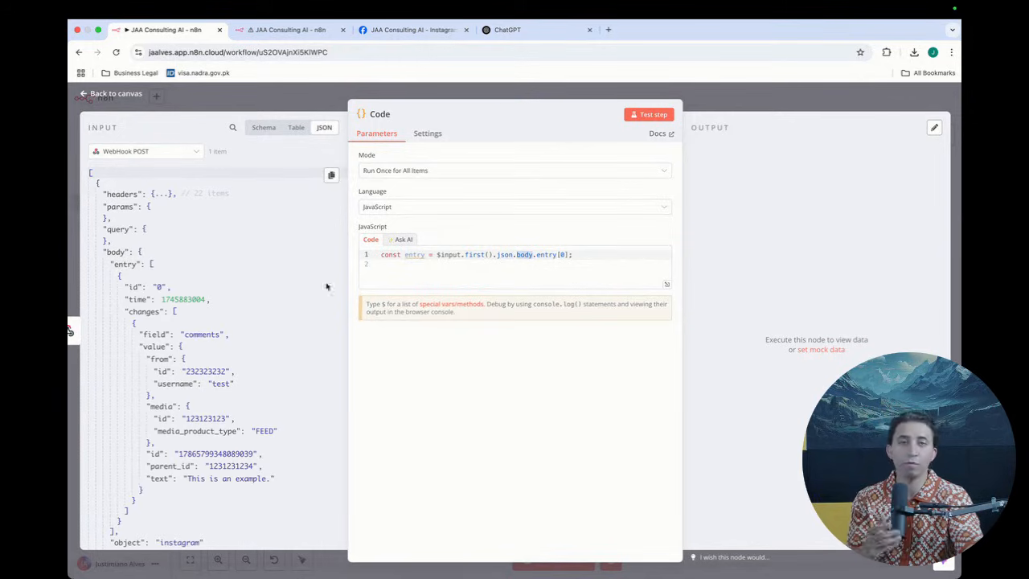
click(425, 254)
double_click(424, 254)
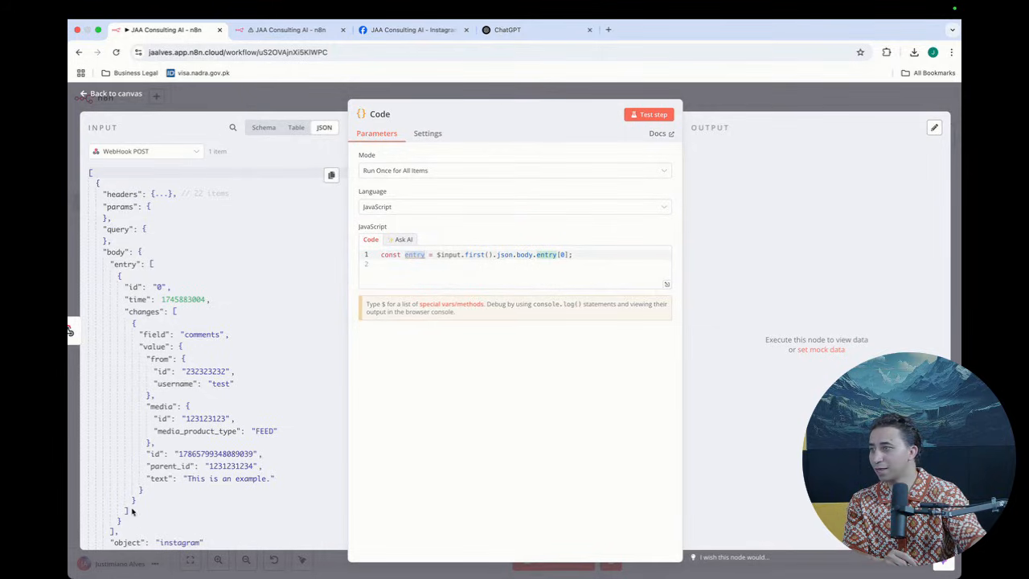
click(119, 277)
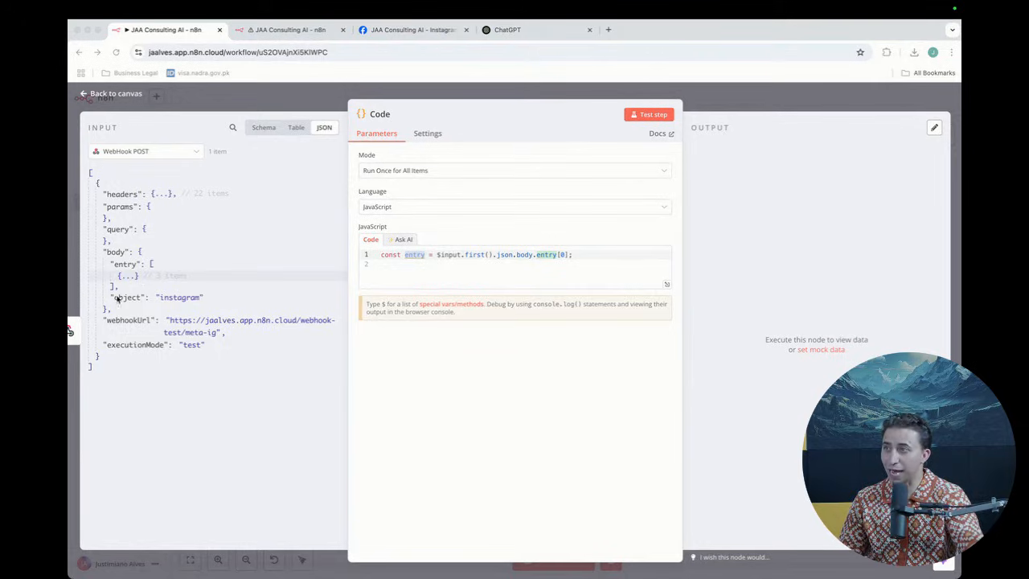
Add the line let type = 'unknown'; below the entry constant in the Code node.
click(591, 258)
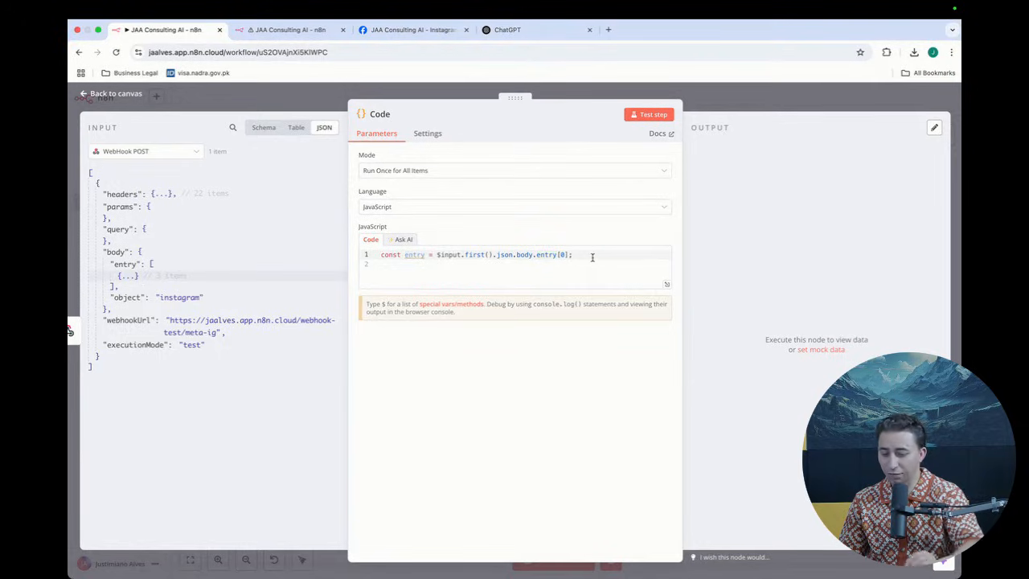
key(Return)
text(let type = 'unknown';)
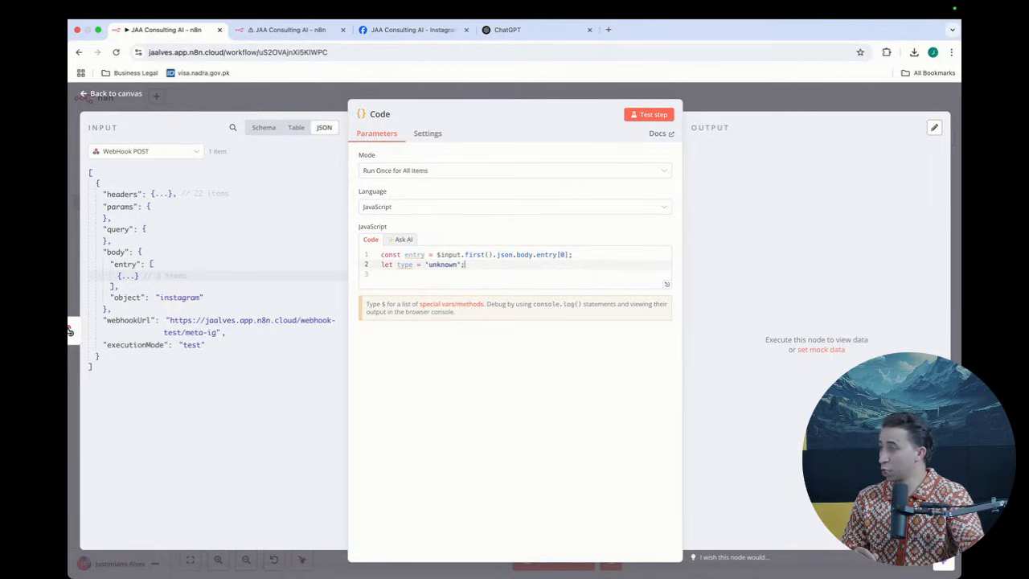
Compare the changes array in the comments webhook input with the one in the messages payload open in the other n8n tab.
click(127, 277)
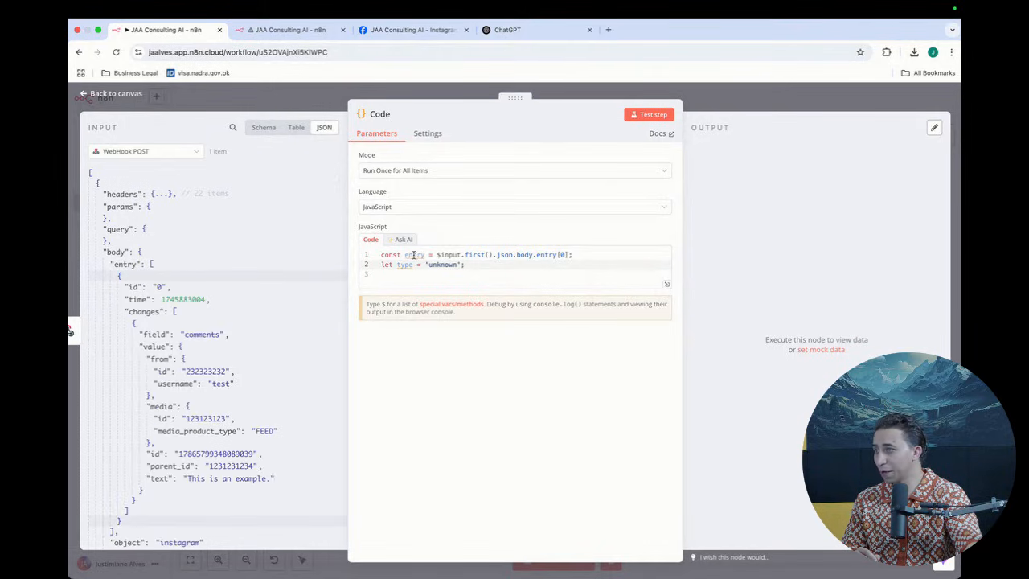
click(175, 313)
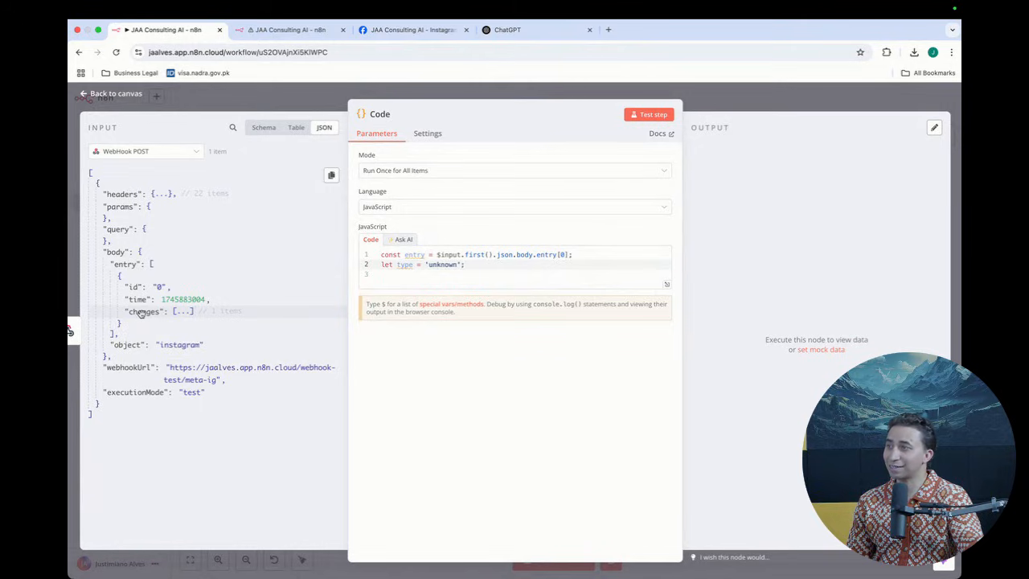
click(187, 312)
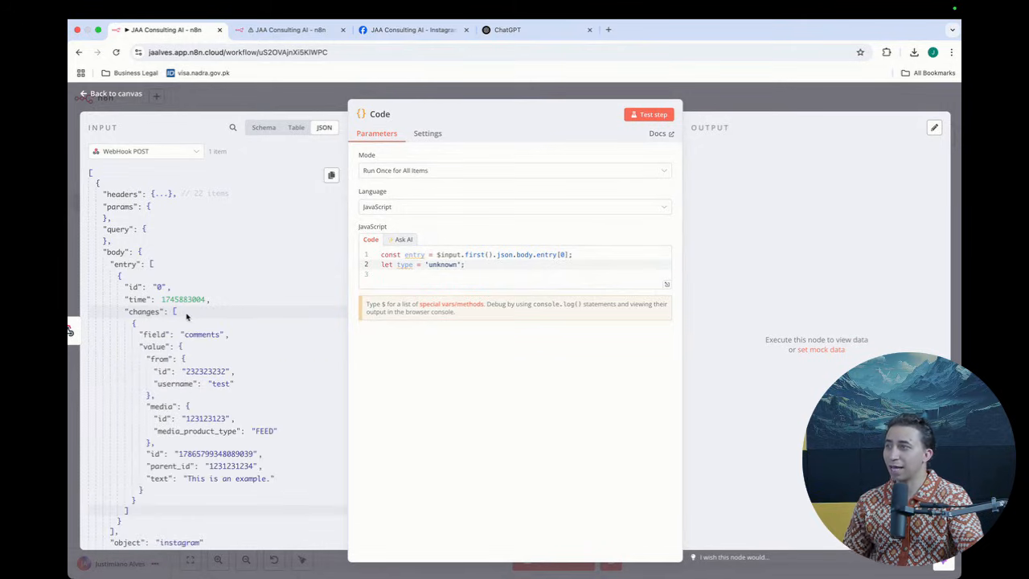
click(283, 31)
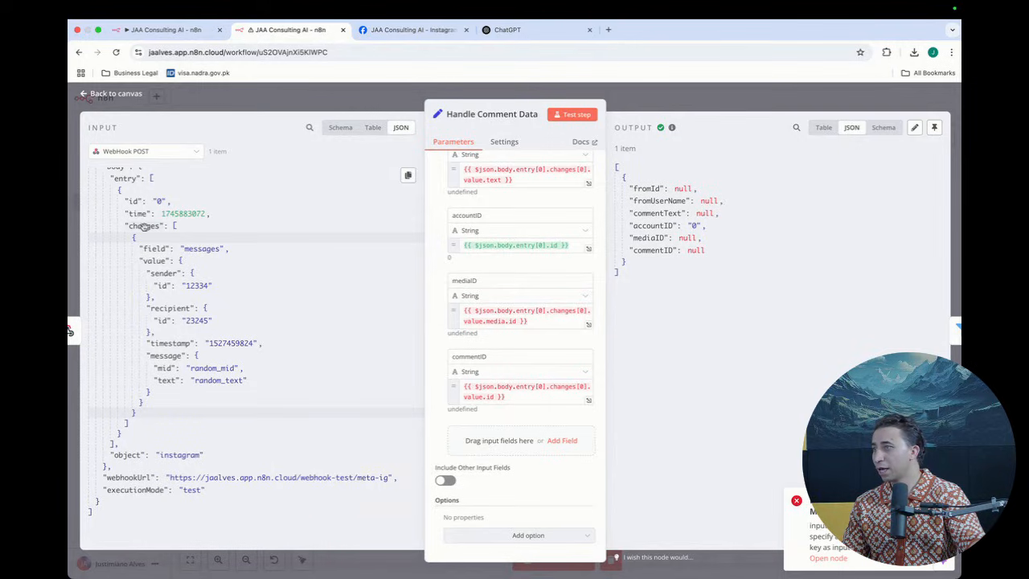
scroll(144, 229, up, 1)
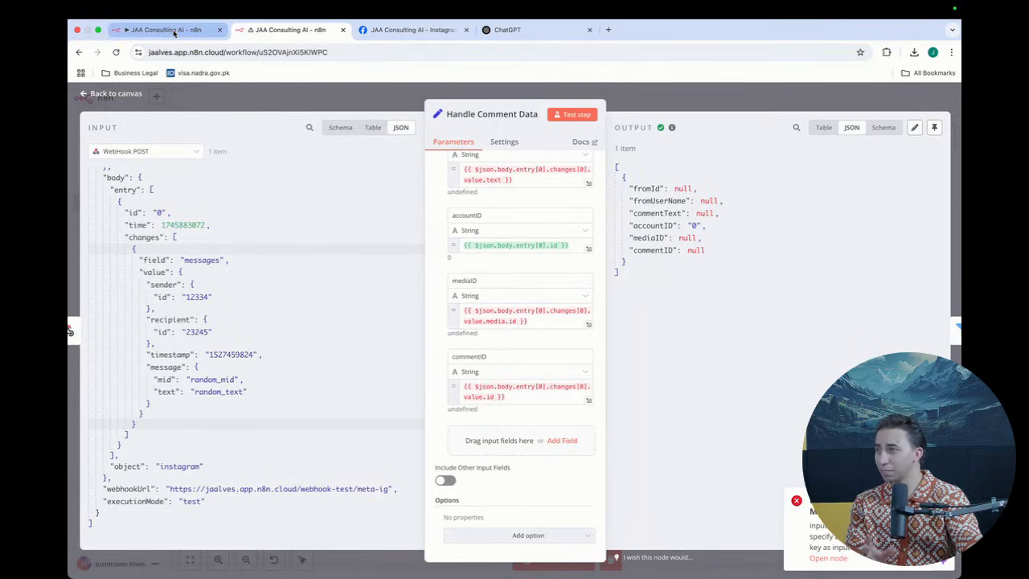
click(175, 32)
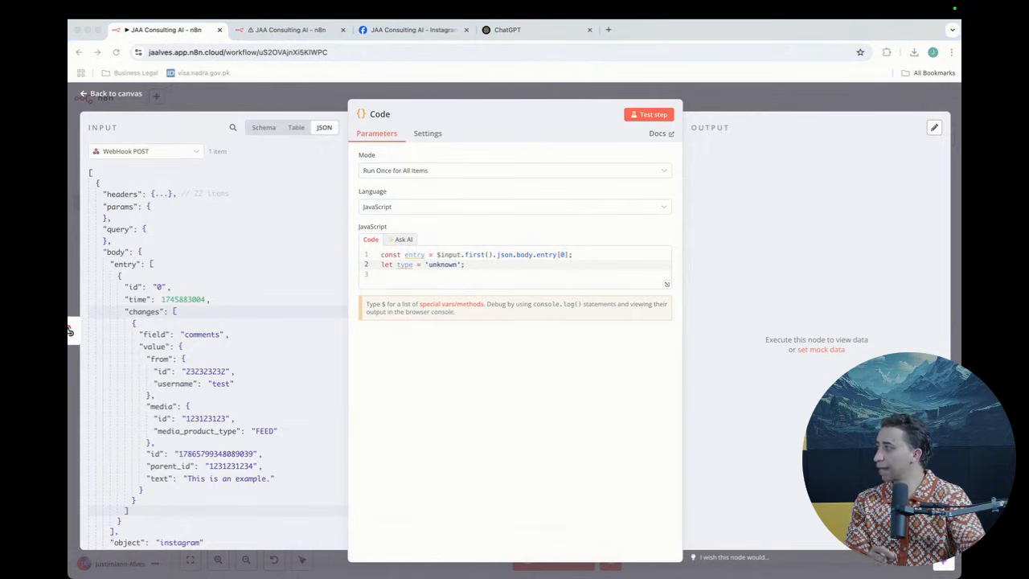
Add a conditional that sets type to 'messages' if entry.messaging exists, or else to 'comments' if entry.changes exists.
click(482, 264)
key(Return)
key(Return)
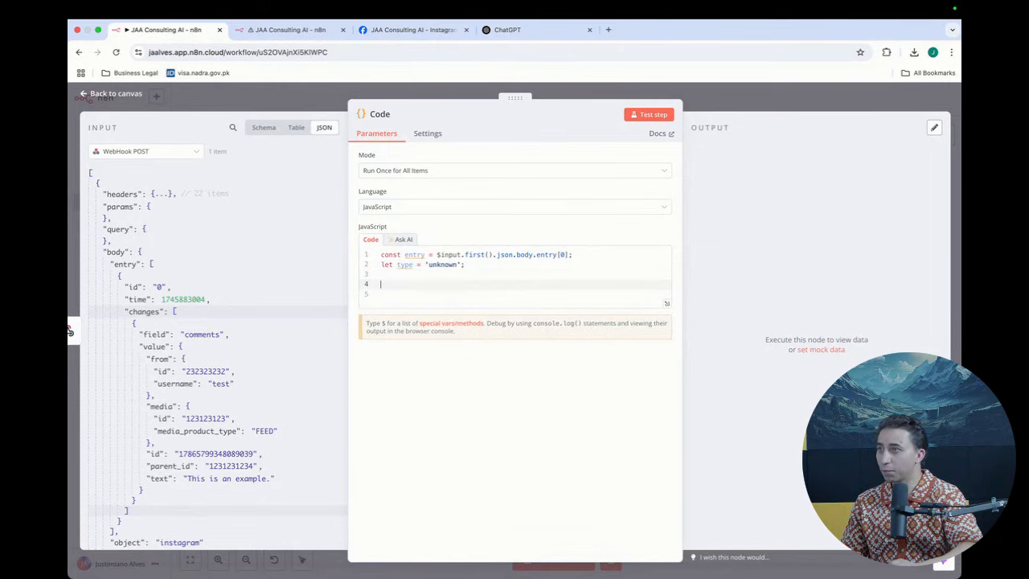
text(if (entry.messaging) {   type = 'messages'; } else if (entry.changes) {   type = 'comments'; })
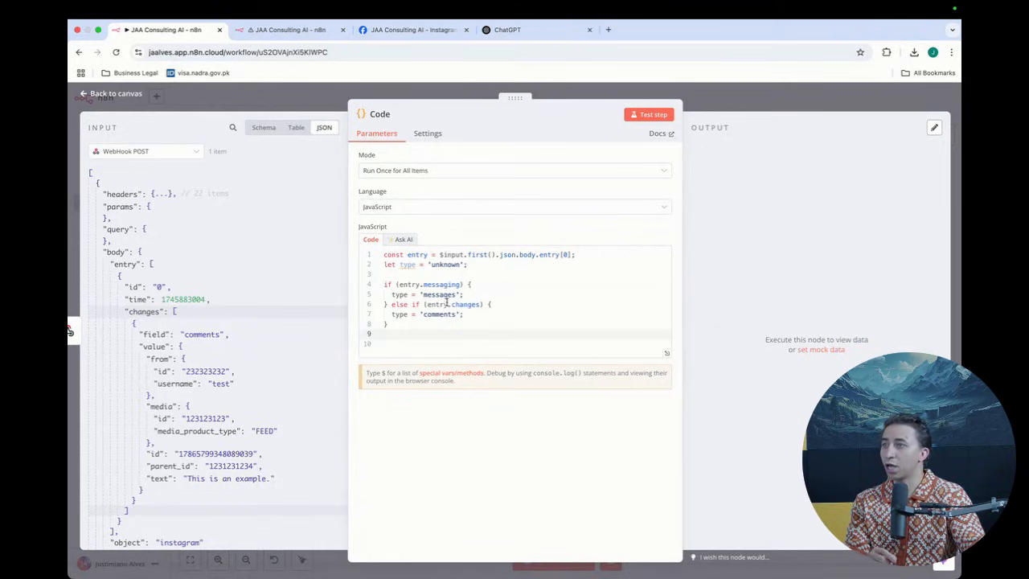
double_click(401, 295)
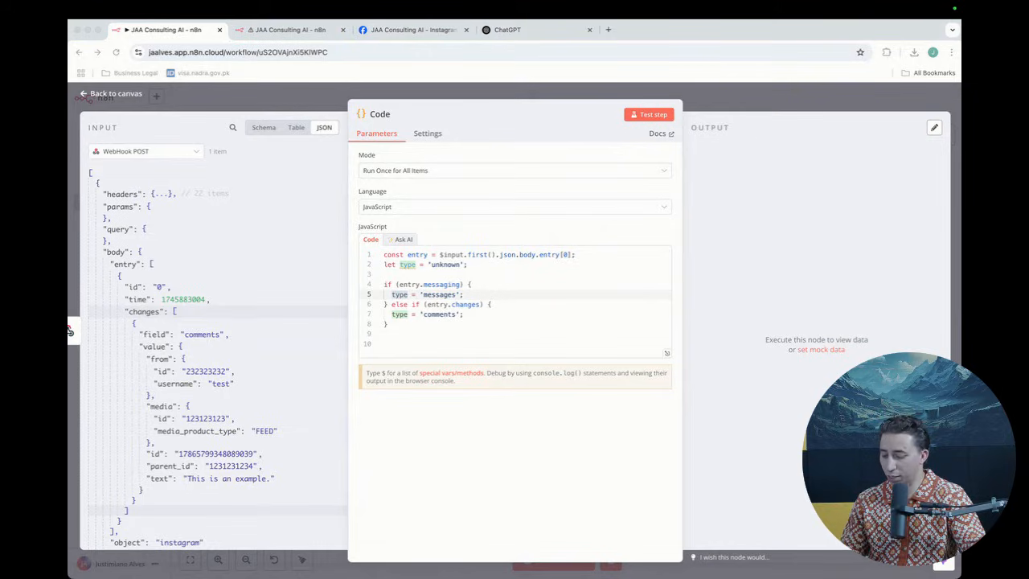
Below the conditional, add the line return [{ json: { ...$input.first().json.body.entry[0], type } }];.
click(433, 326)
click(434, 326)
key(Return)
key(Return)
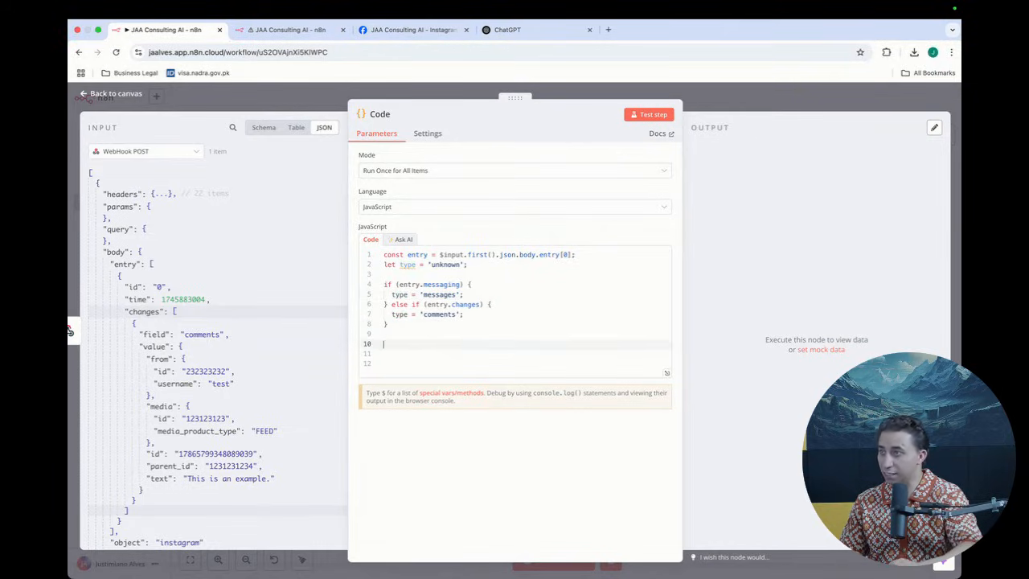
text(return [{ json: { ...$input.first().json.body.entry[0], type } }];)
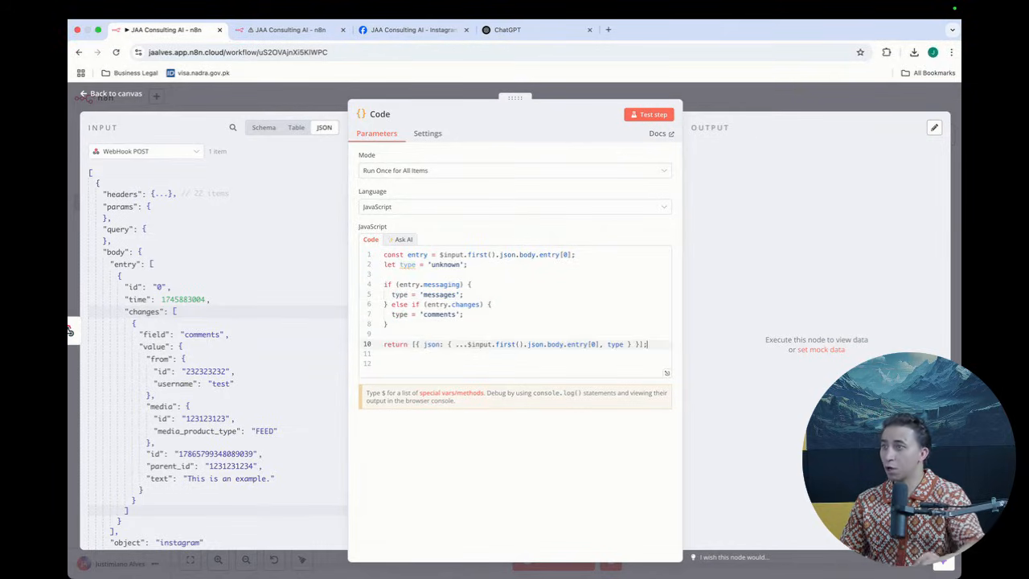
double_click(434, 344)
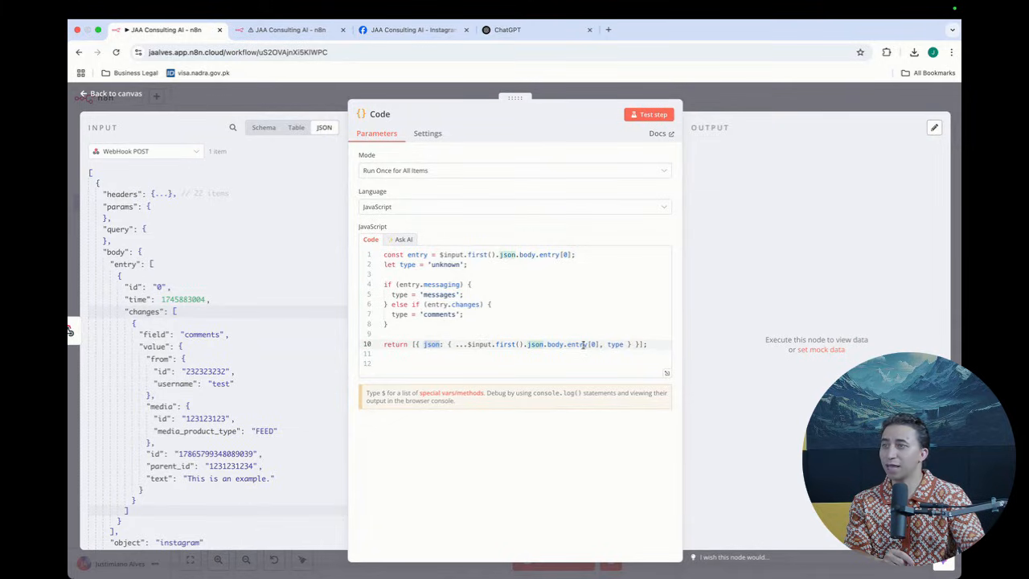
drag(599, 344, 468, 344)
double_click(616, 344)
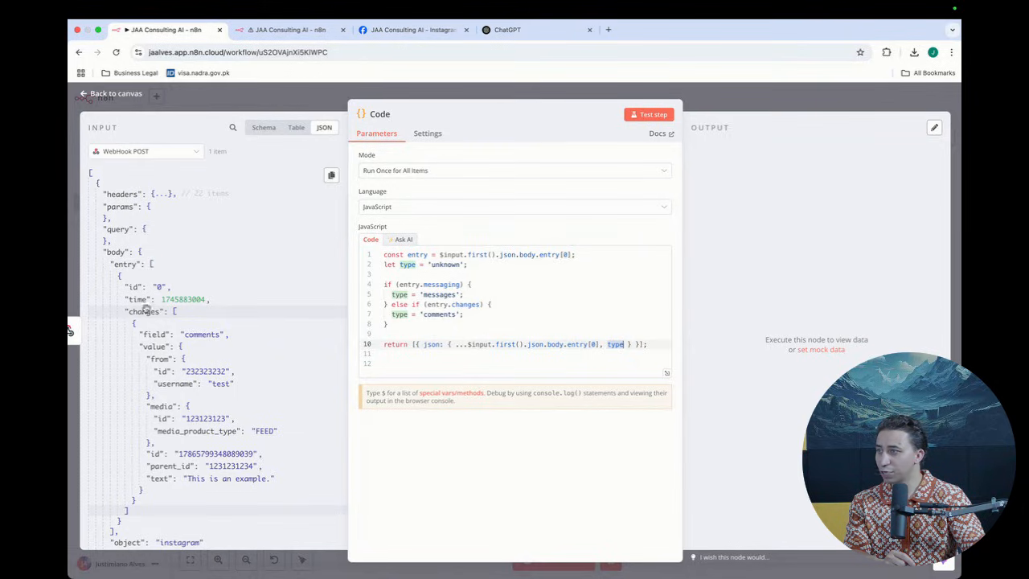
click(120, 276)
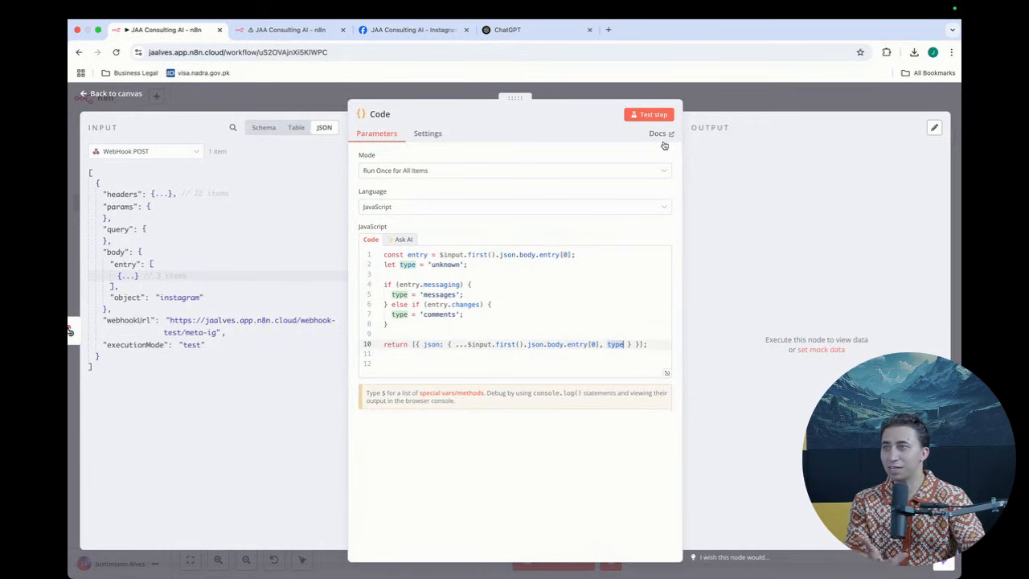
Test the Code node, expand the entry object in its input for comparison with the output, and return to the canvas.
click(645, 115)
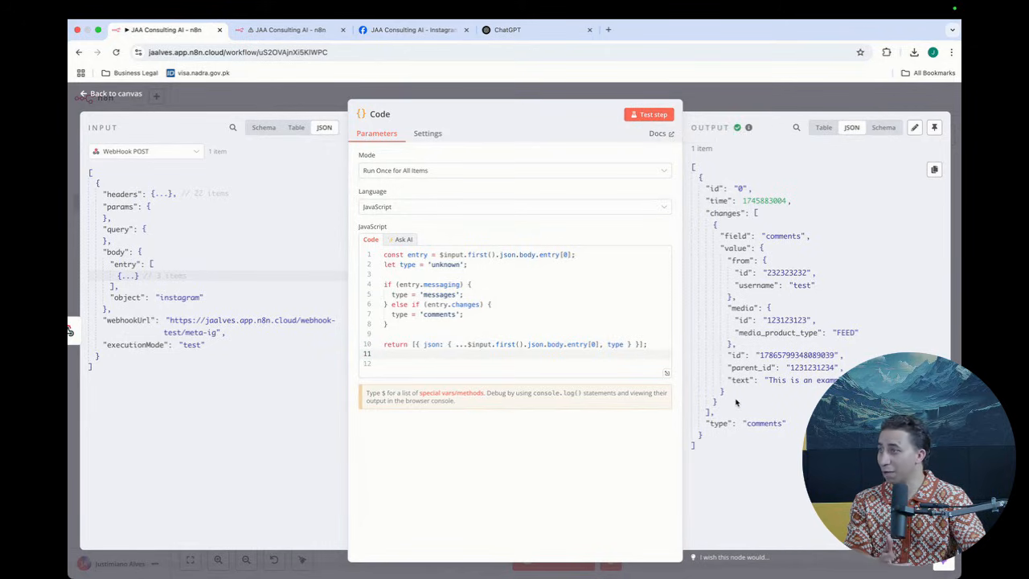
click(127, 276)
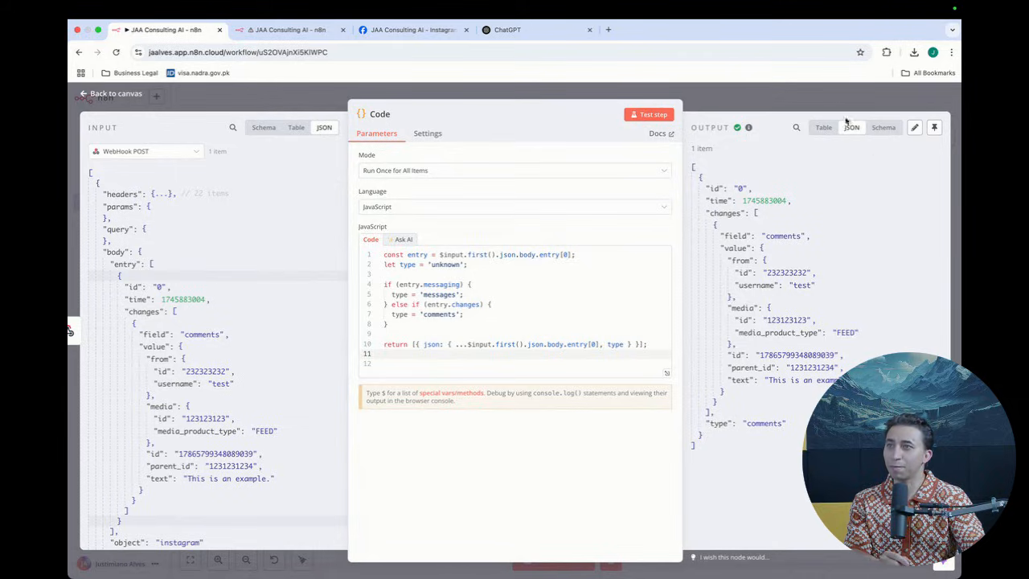
click(827, 97)
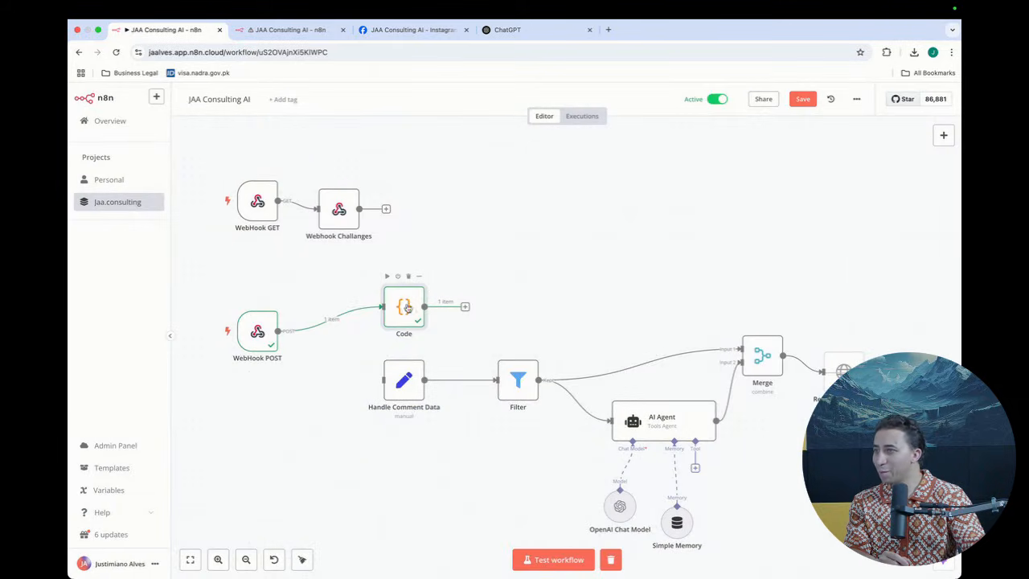
Reopen the Code node to compare the webhook body with the node's output, and return to the canvas.
mouse_move(272, 306)
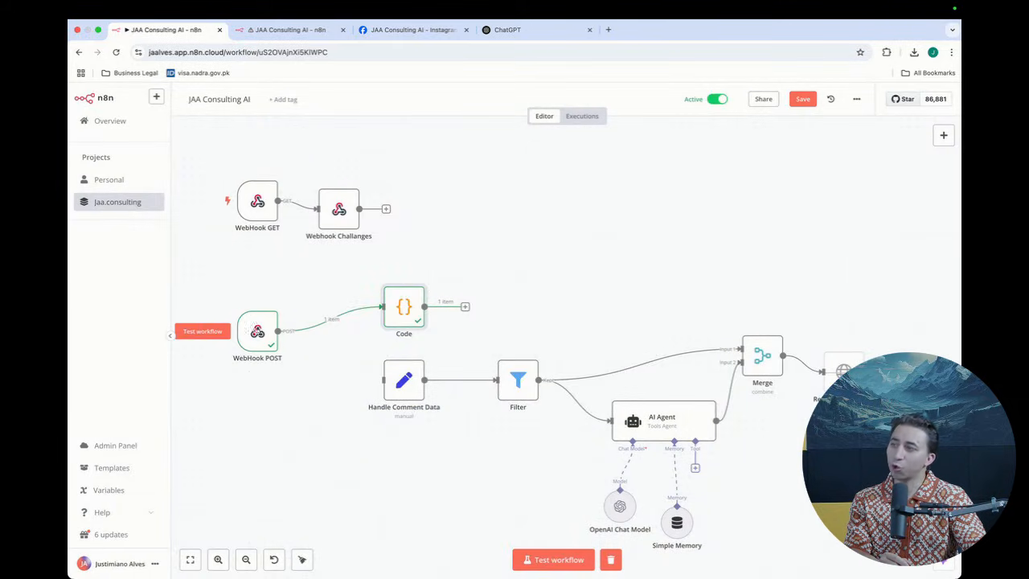
double_click(409, 306)
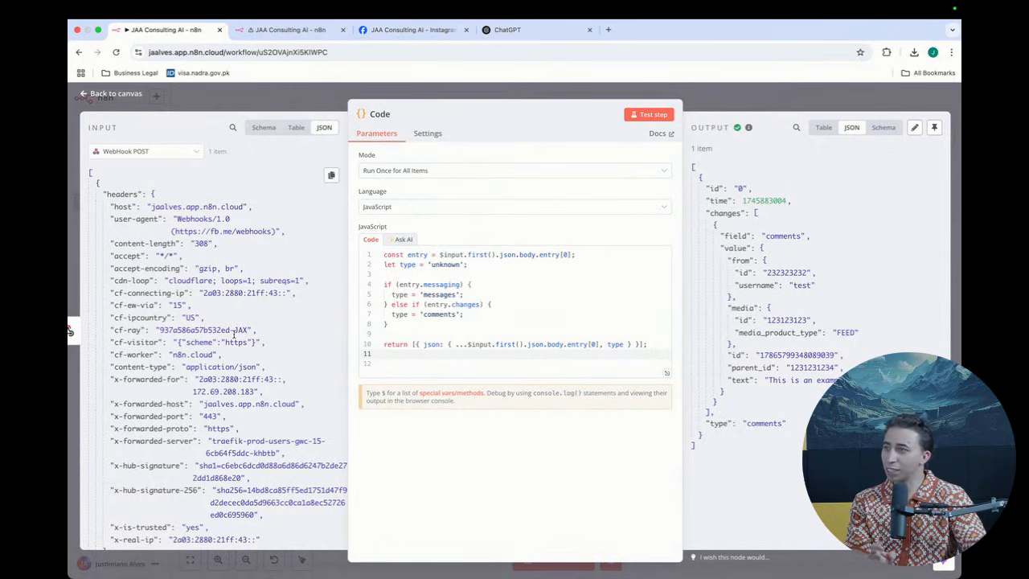
scroll(233, 334, down, 10)
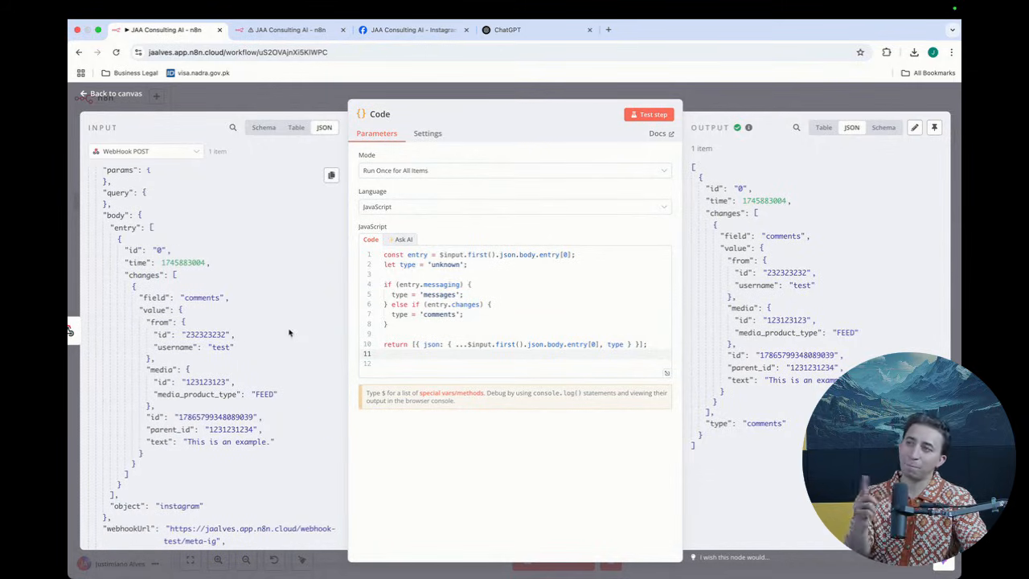
click(734, 100)
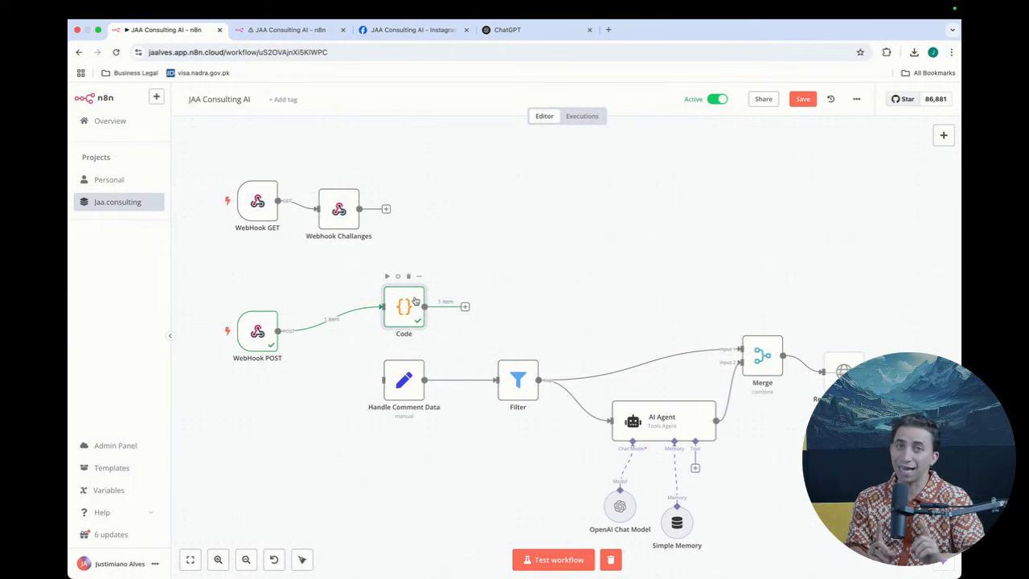
scroll(416, 301, down, 1)
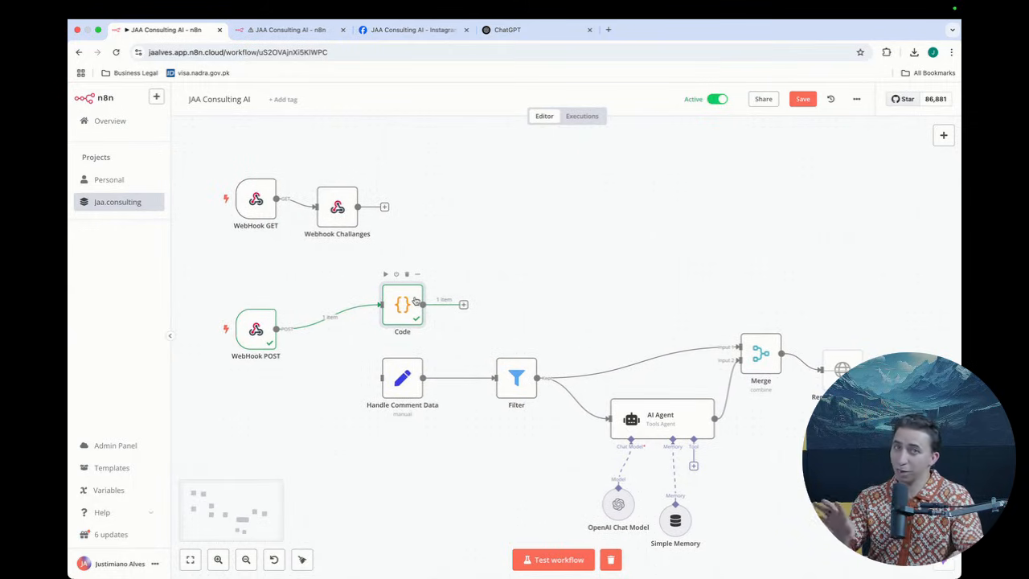